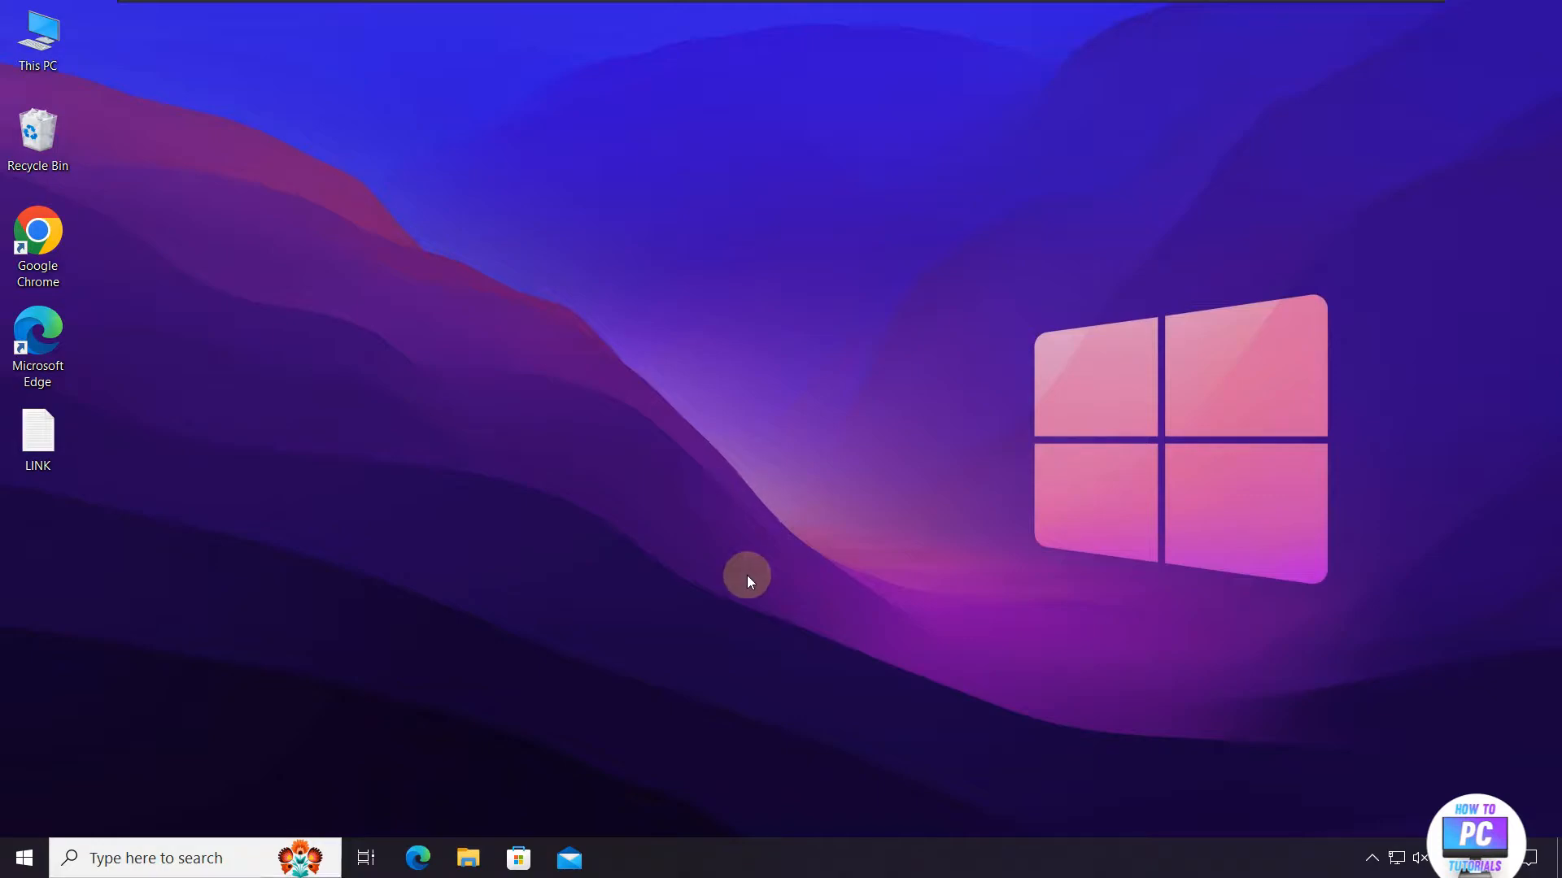
Step: Open the Apps & features page of Windows Settings
{"action": "left_click", "coordinate": [25, 858]}
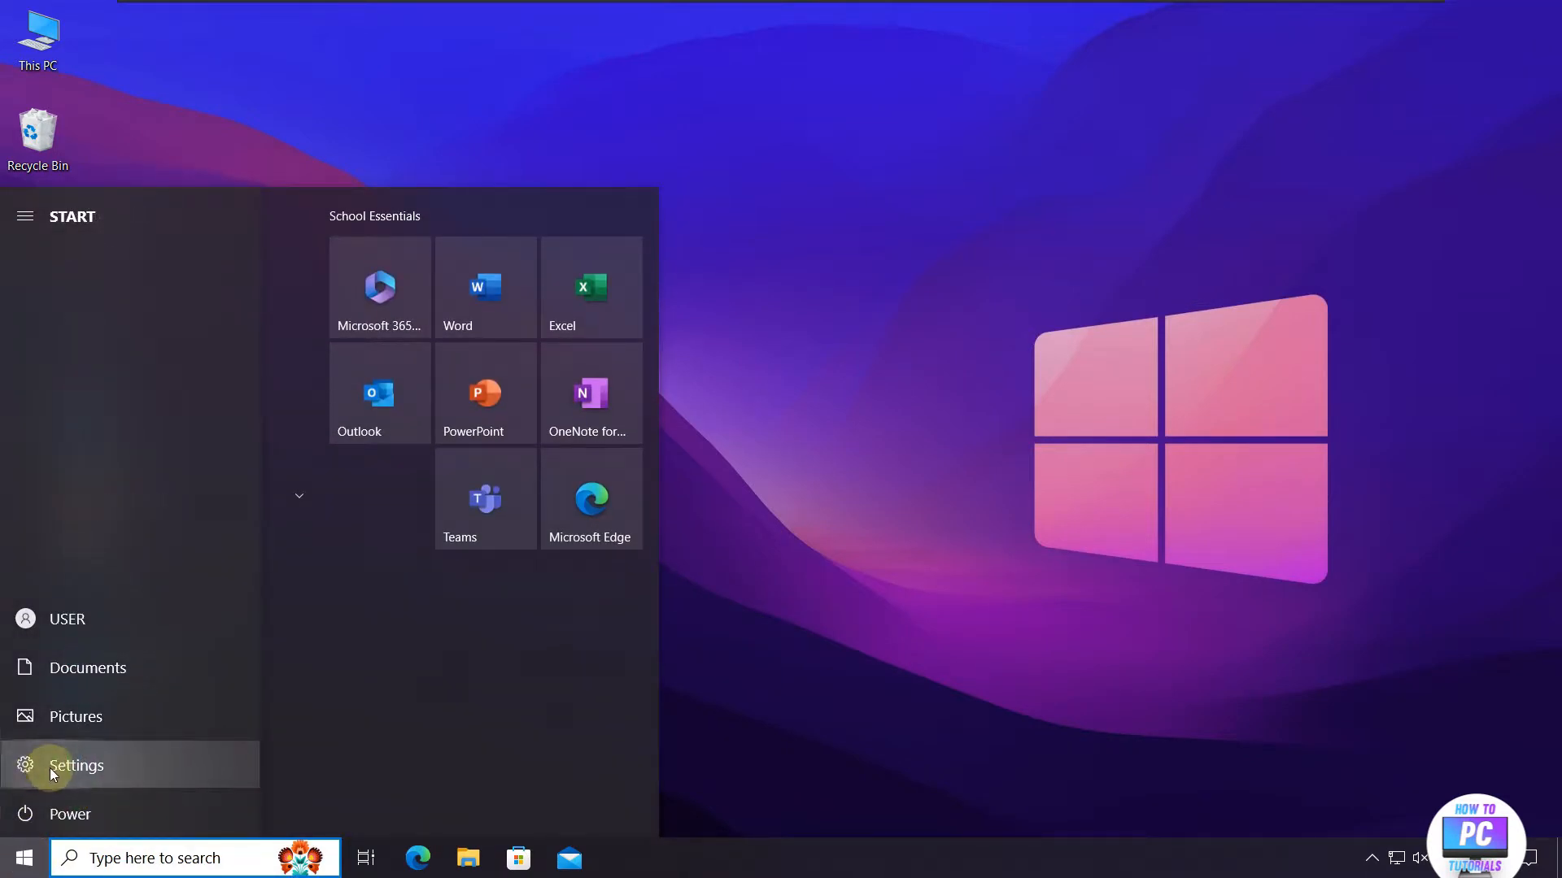
{"action": "left_click", "coordinate": [50, 767]}
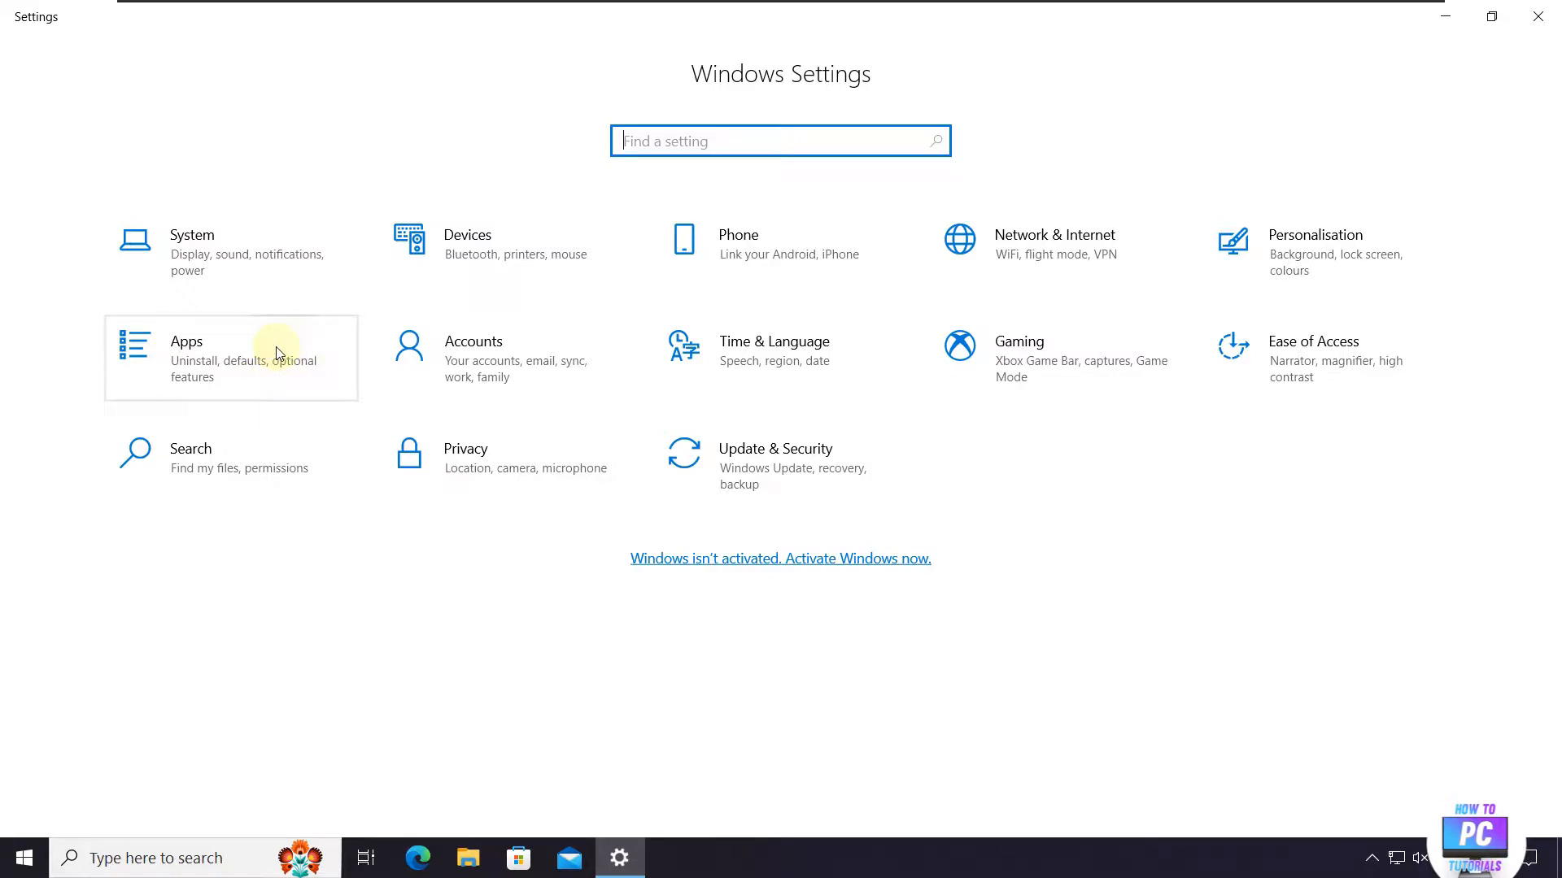
{"action": "left_click", "coordinate": [242, 375]}
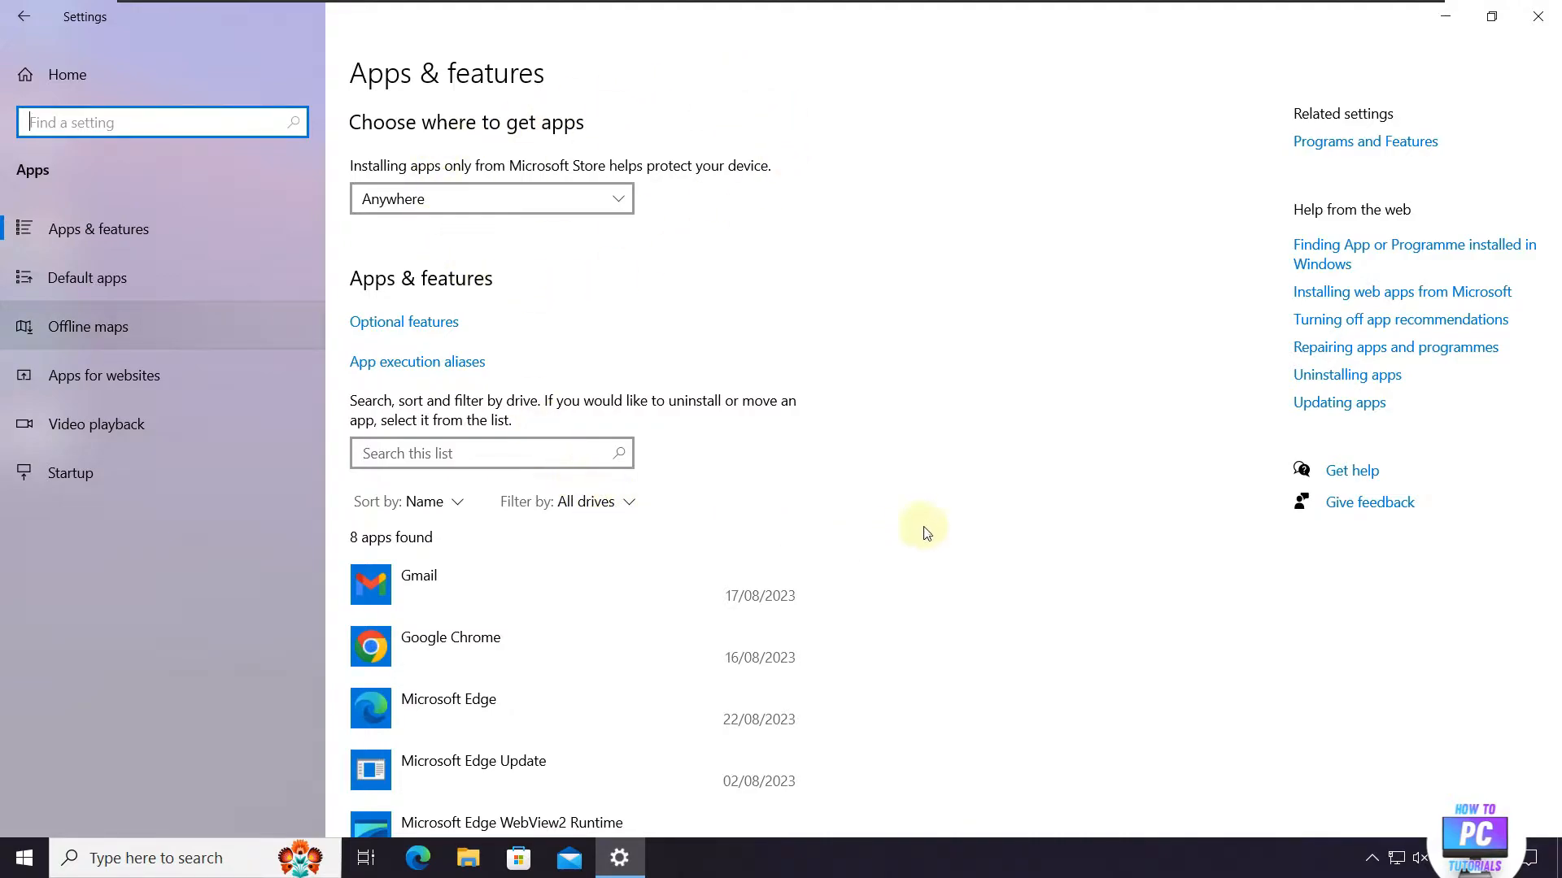
Step: Look through the installed apps list, expanding entries such as Feedback Hub and Films & TV for their uninstall options
{"action": "scroll", "coordinate": [929, 490], "scroll_direction": "down", "scroll_amount": 3}
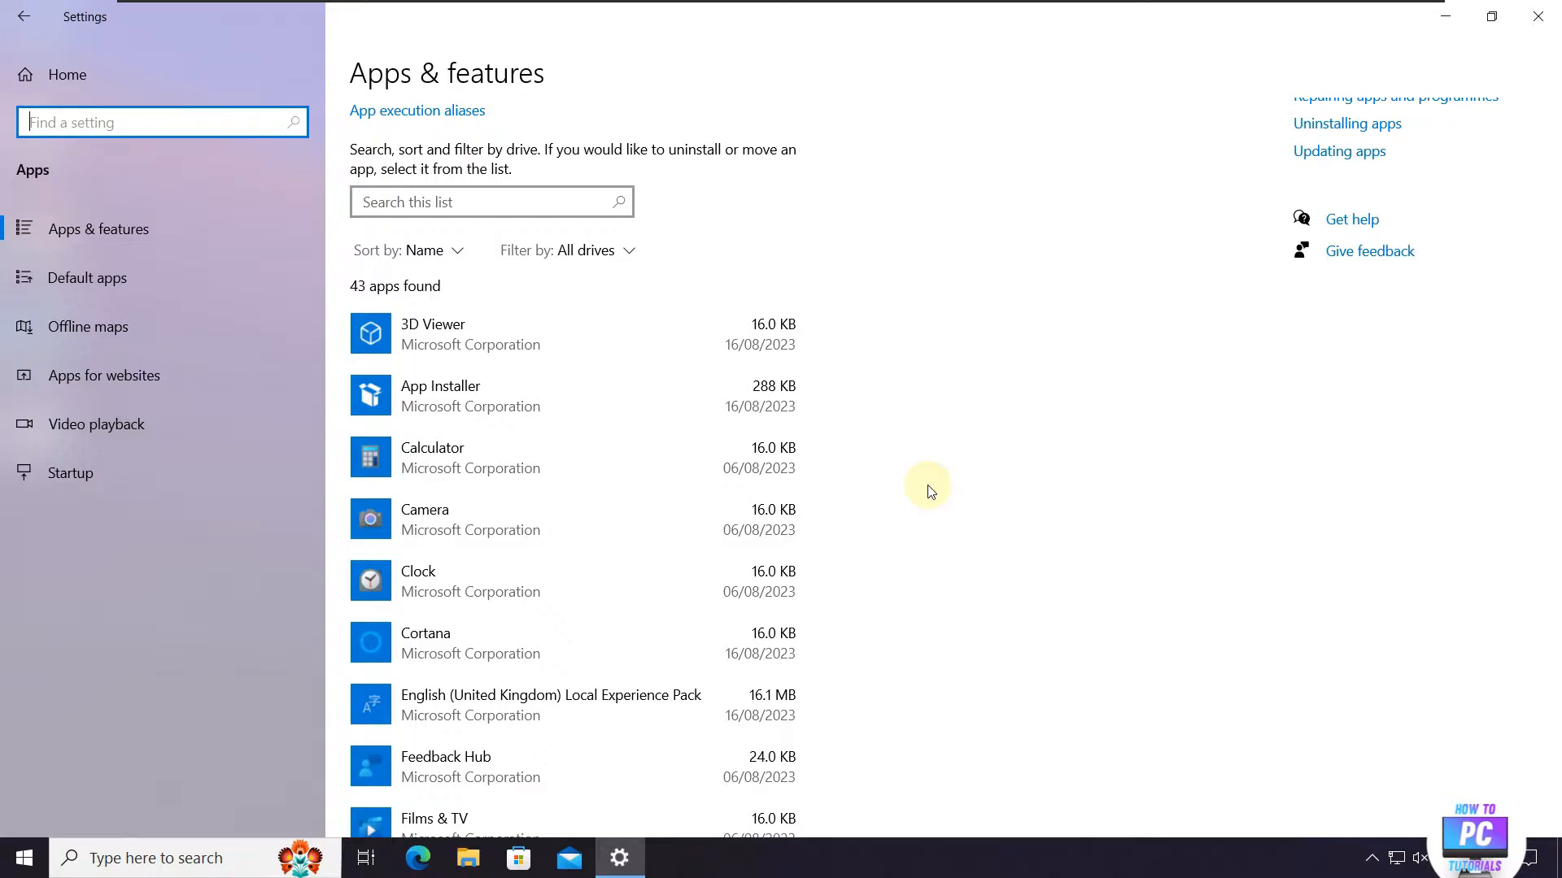
{"action": "scroll", "coordinate": [929, 490], "scroll_direction": "down", "scroll_amount": 5}
{"action": "left_click", "coordinate": [483, 402]}
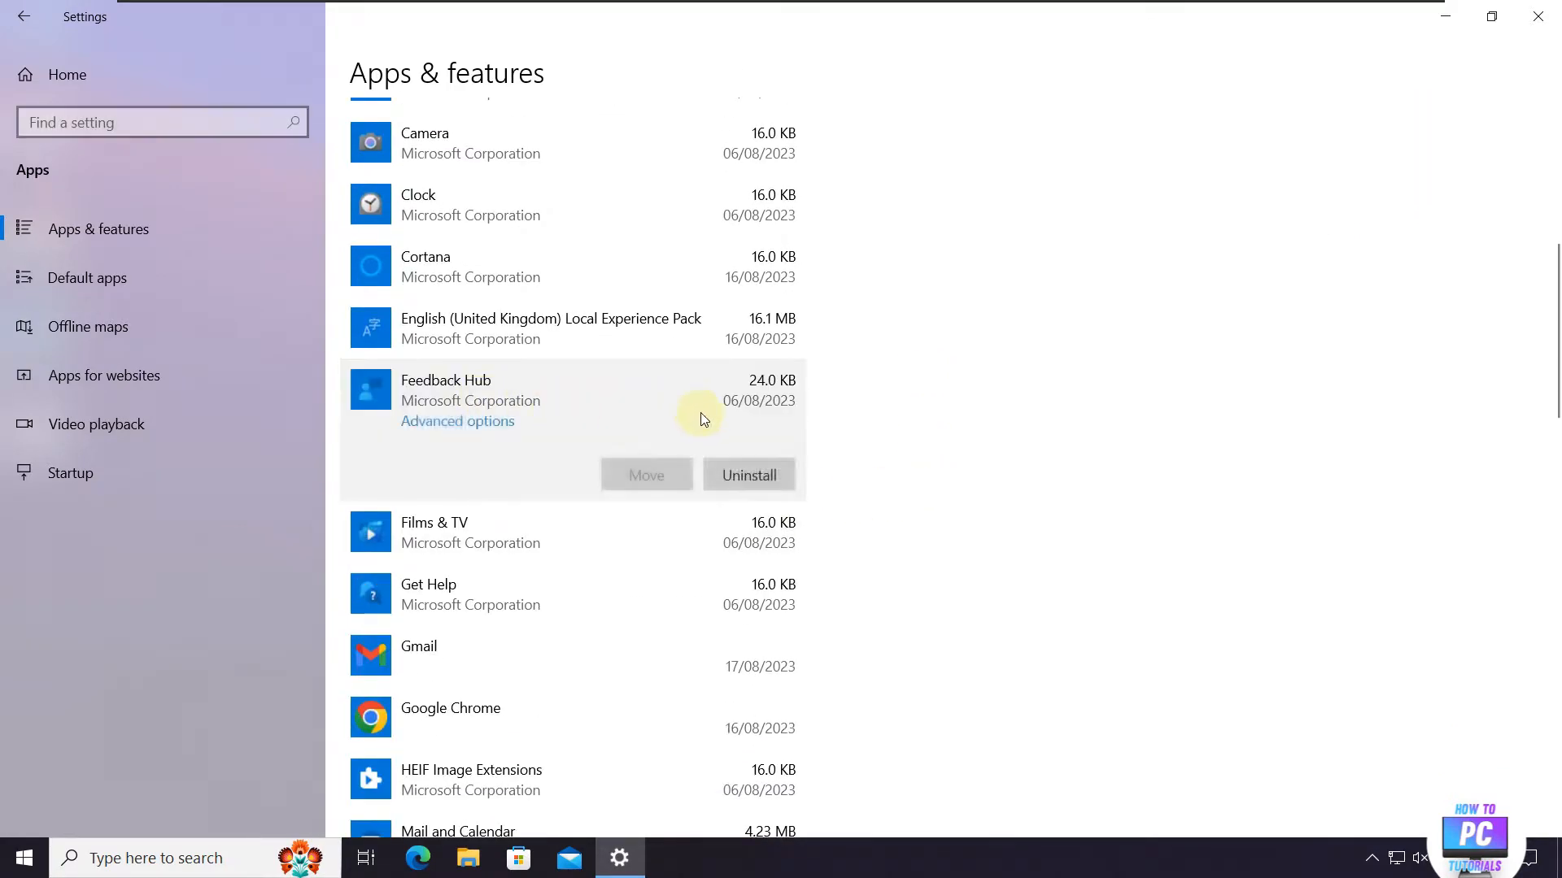
{"action": "left_click", "coordinate": [550, 537]}
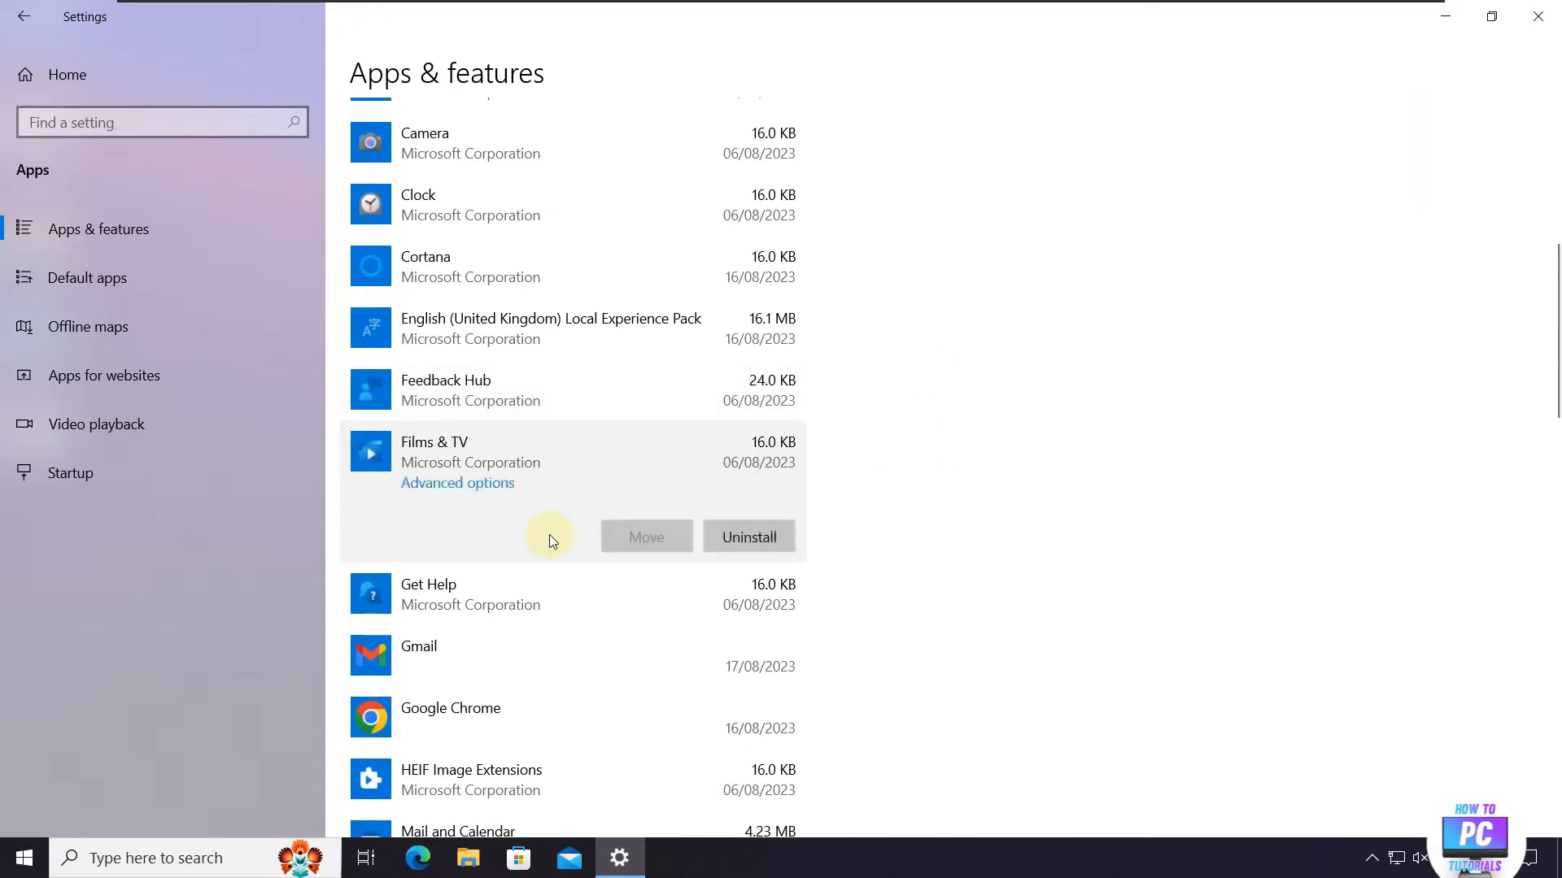
{"action": "left_click", "coordinate": [549, 594]}
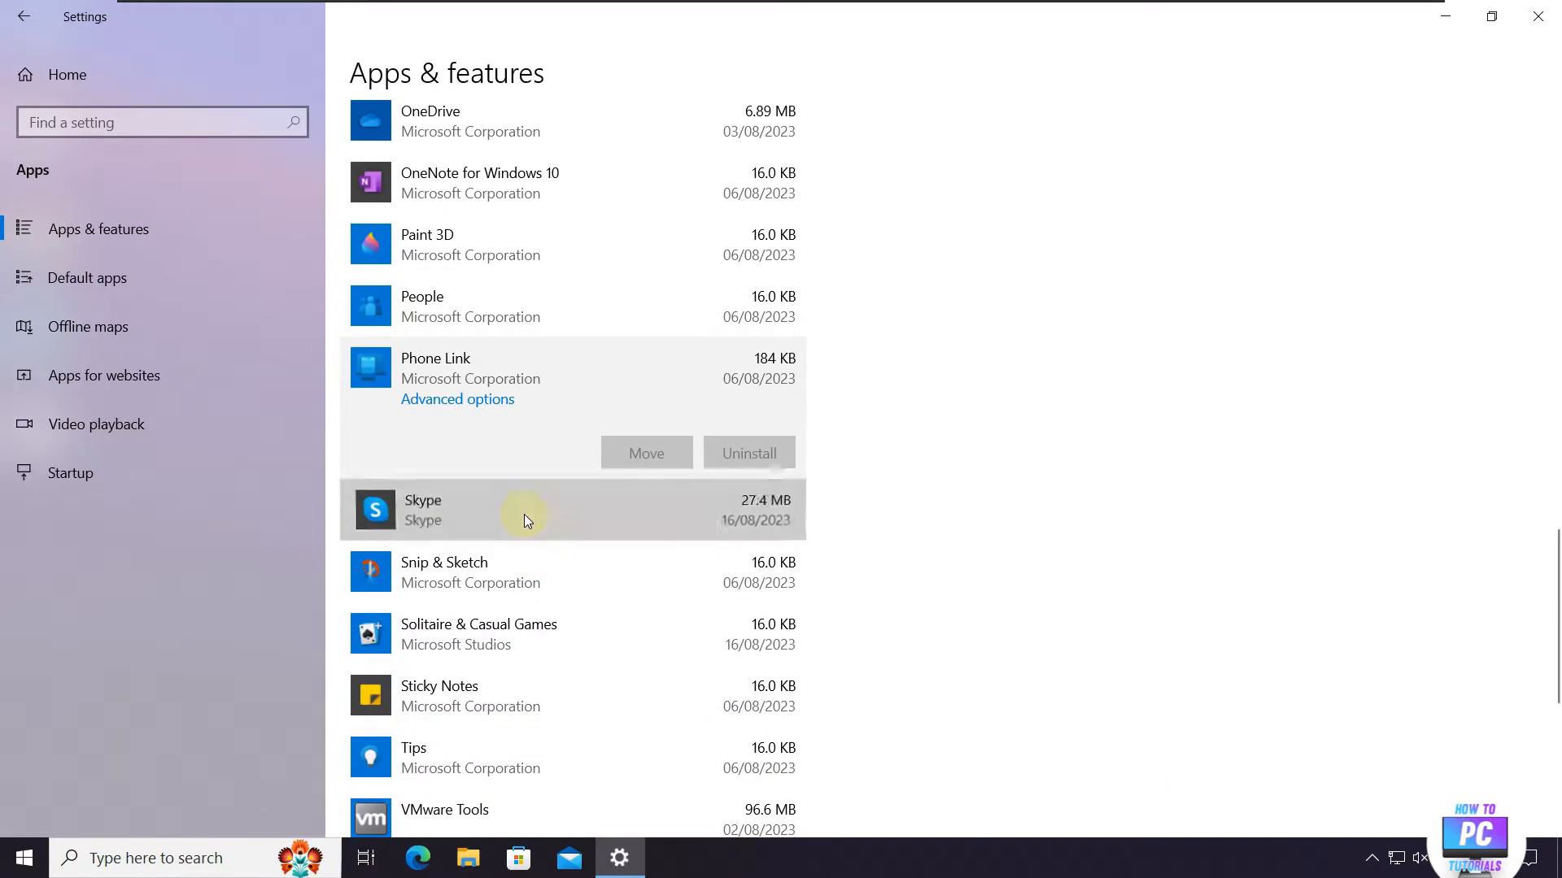
Step: Uninstall Skype from the installed apps list and confirm the removal
{"action": "left_click", "coordinate": [524, 514]}
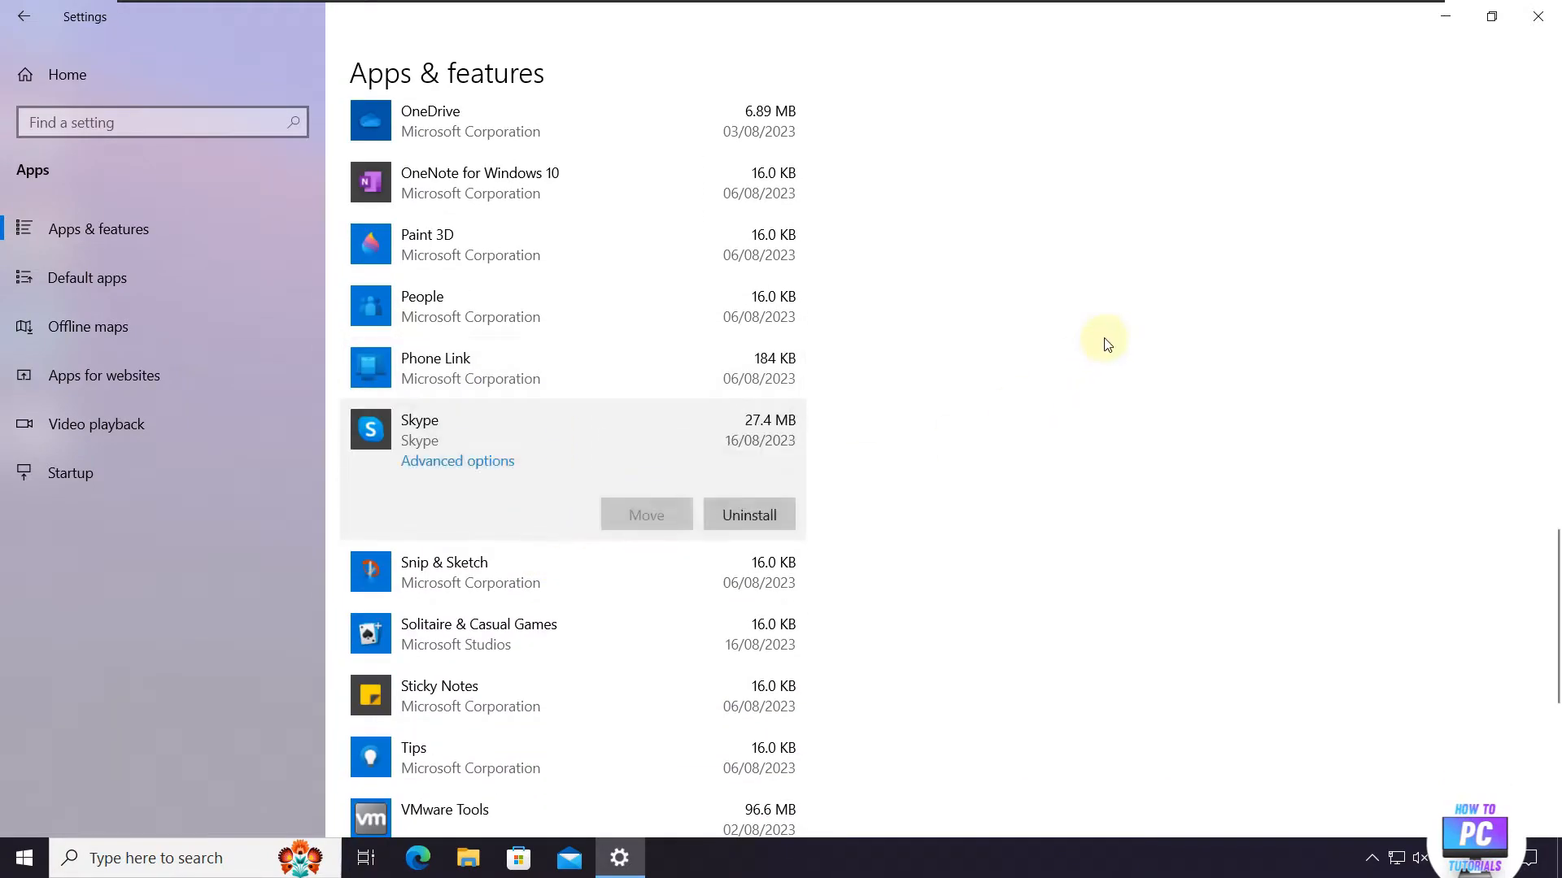
{"action": "left_click", "coordinate": [715, 516]}
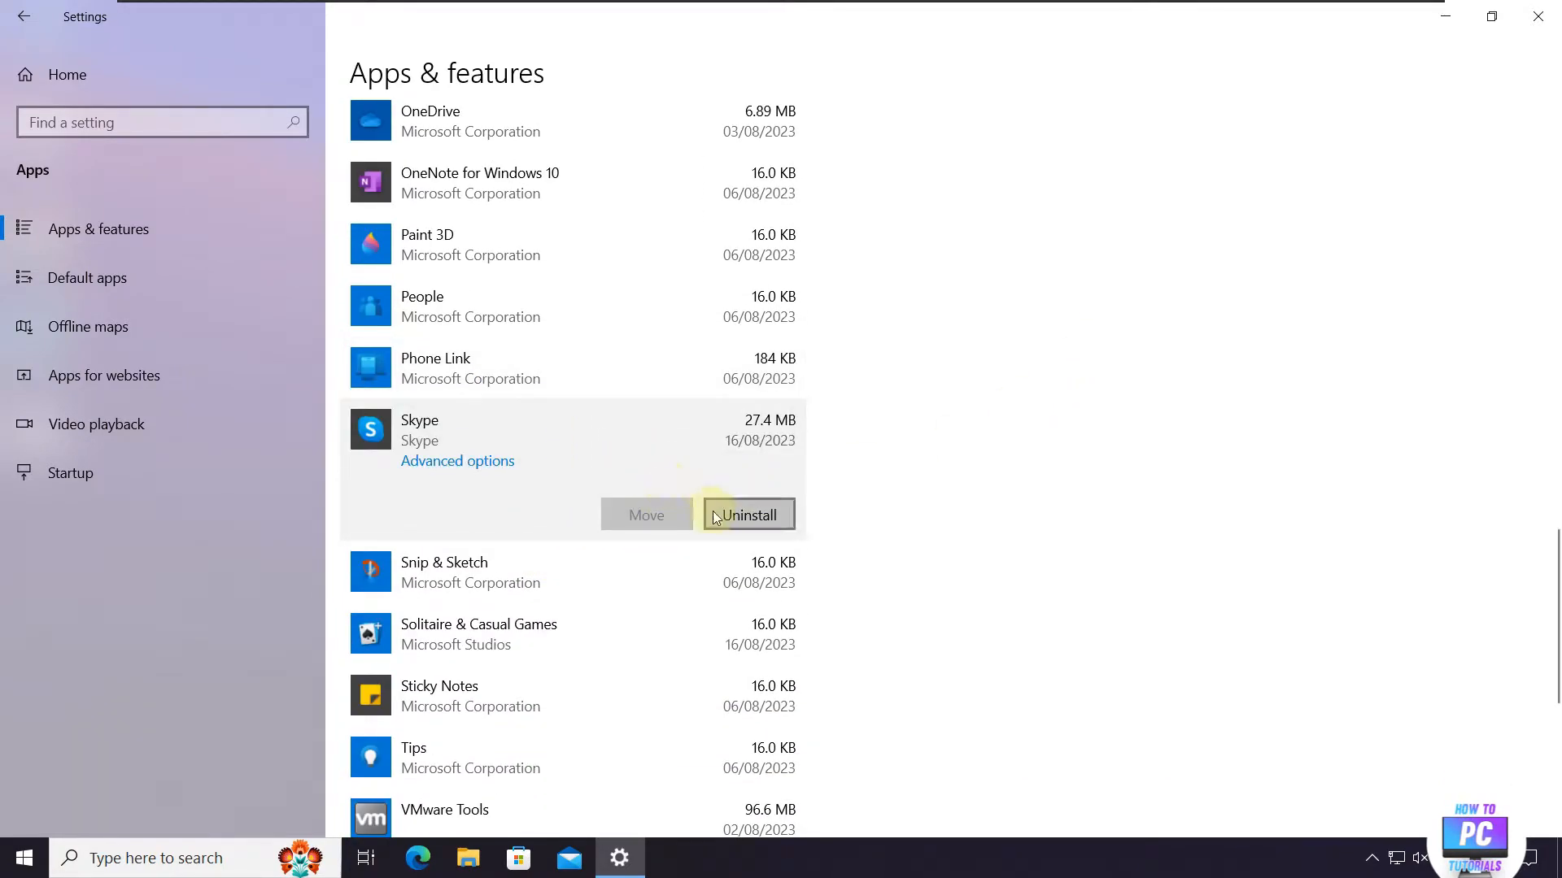
{"action": "left_click", "coordinate": [763, 511]}
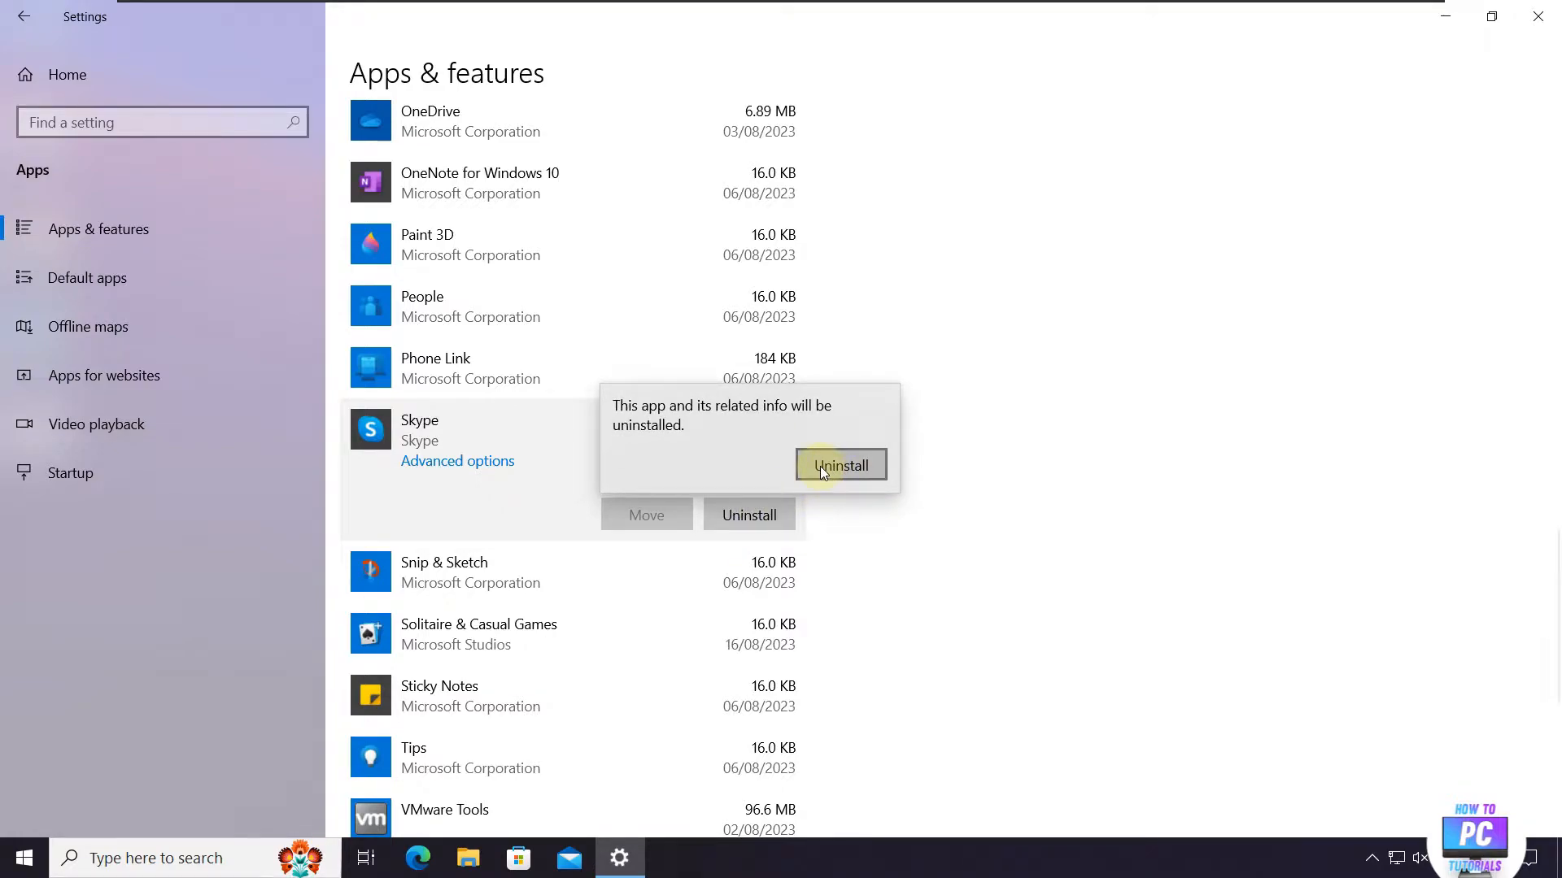
{"action": "left_click", "coordinate": [780, 520]}
{"action": "left_click", "coordinate": [773, 519]}
{"action": "left_click", "coordinate": [827, 468]}
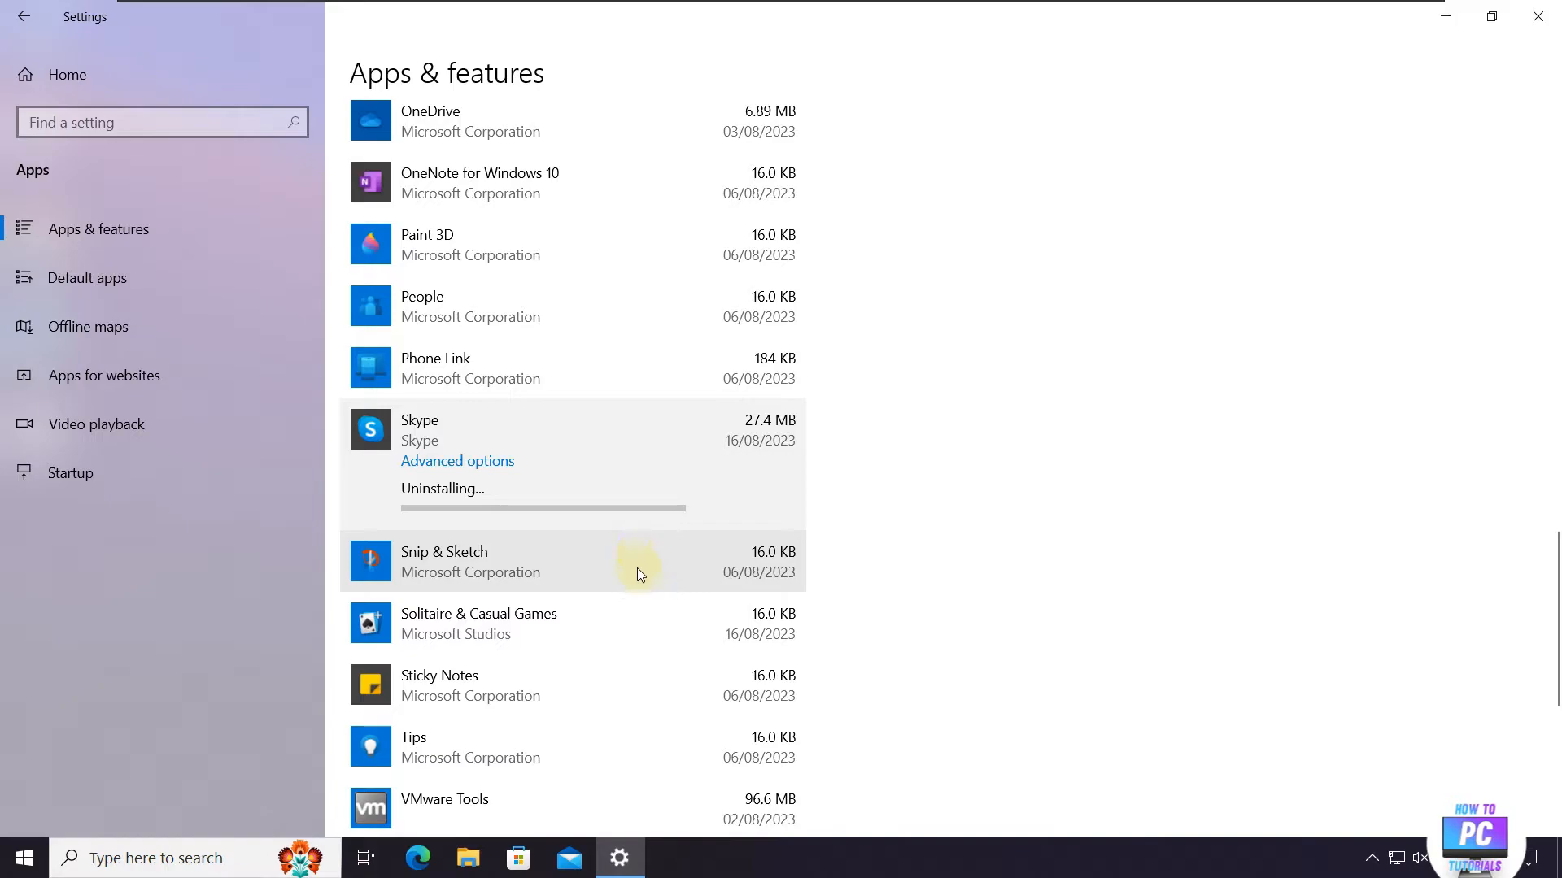
Step: Uninstall Solitaire & Casual Games, confirm the removal and review the remaining apps
{"action": "left_click", "coordinate": [605, 618]}
{"action": "left_click", "coordinate": [745, 637]}
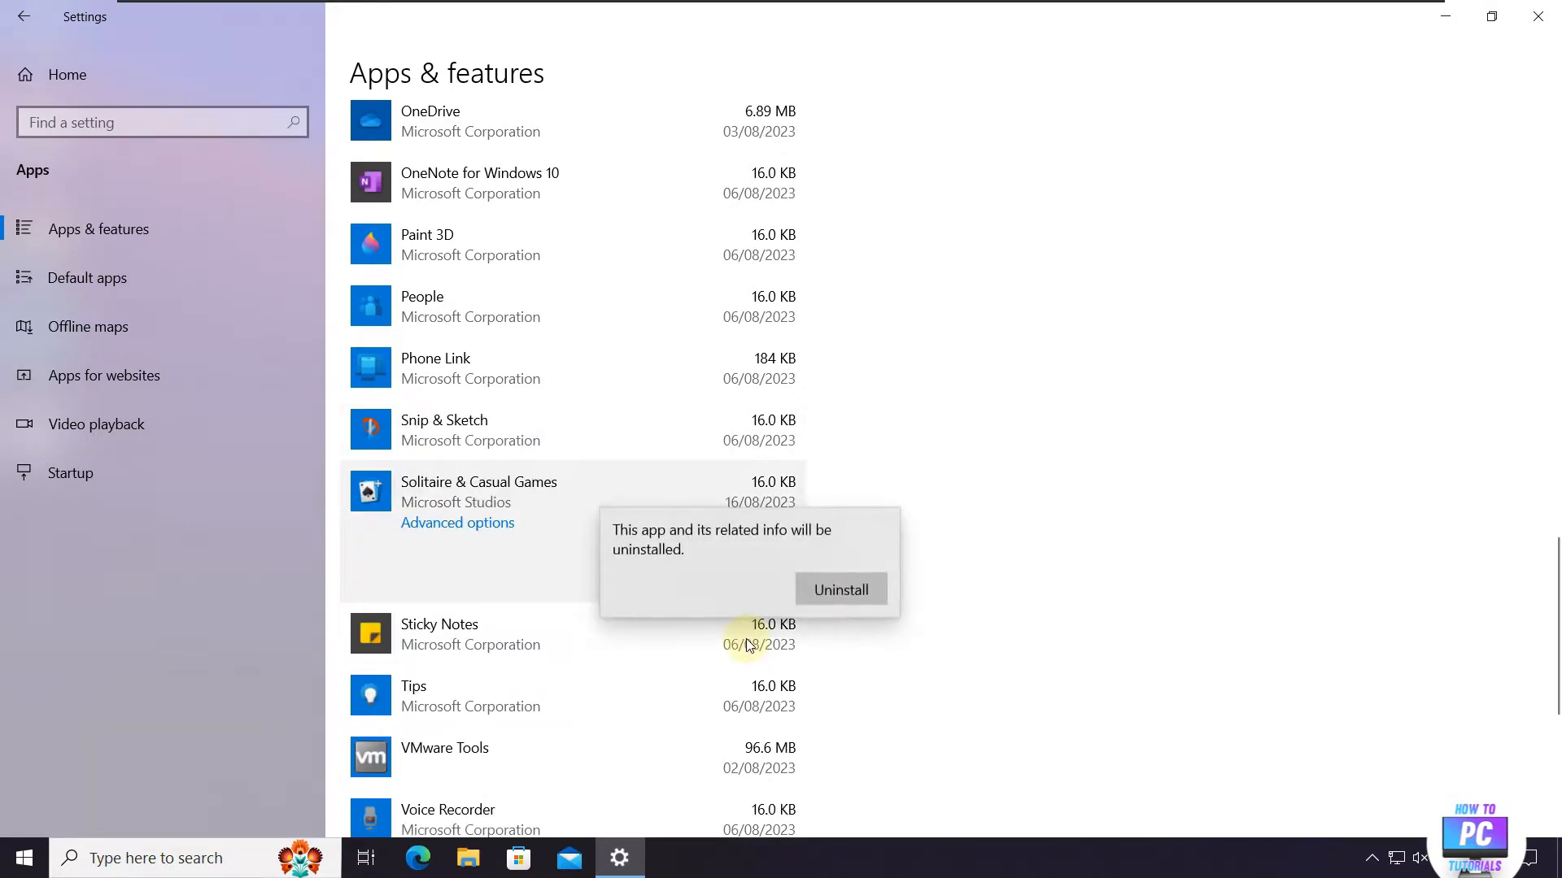
{"action": "left_click", "coordinate": [829, 589]}
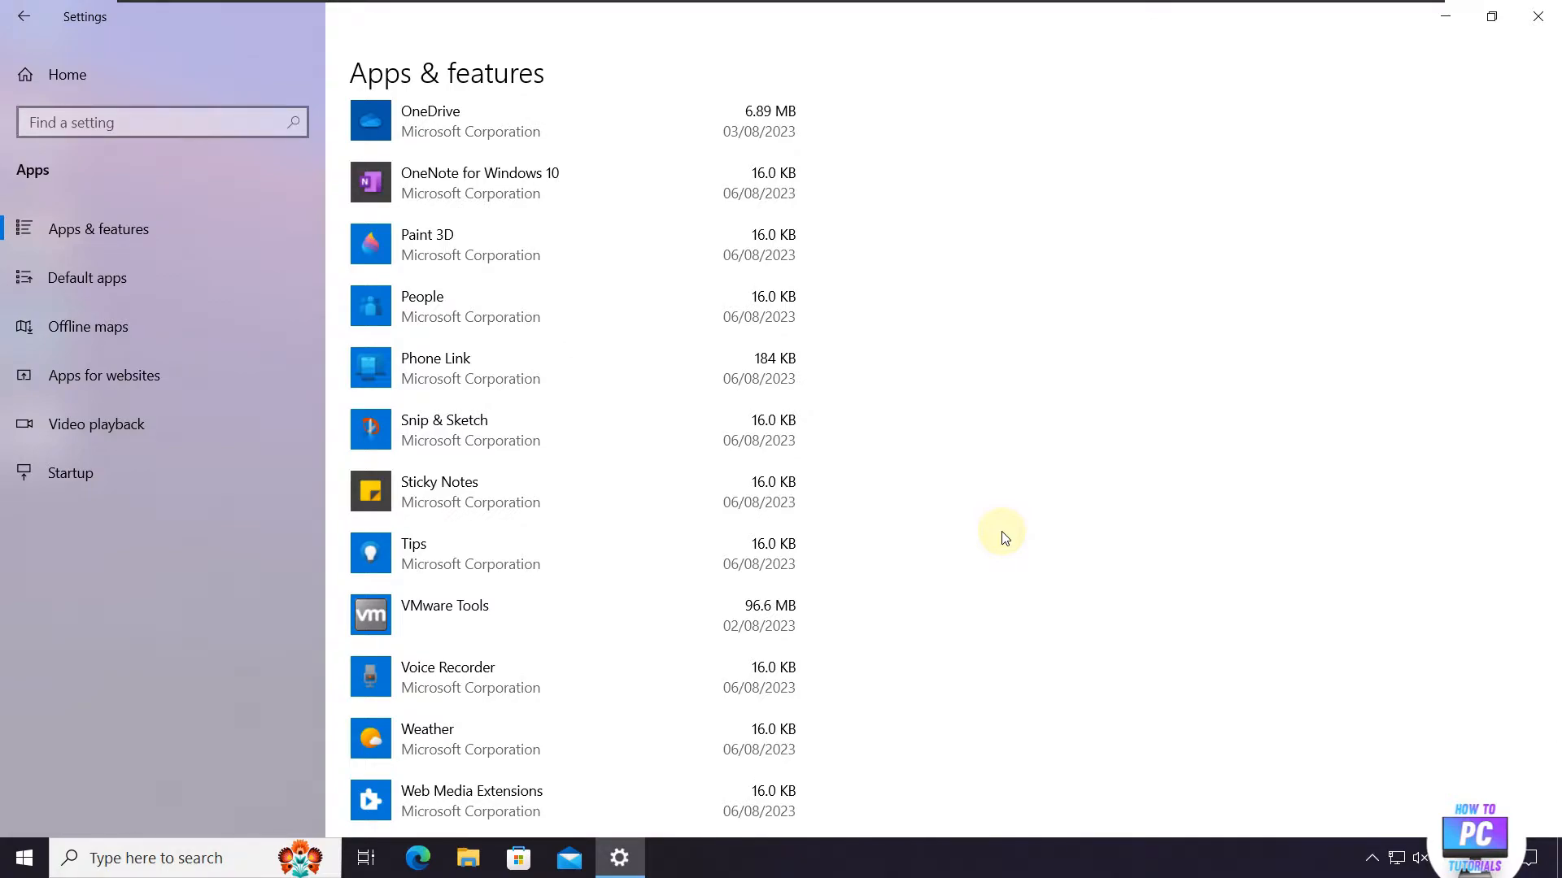
{"action": "scroll", "coordinate": [1005, 539], "scroll_direction": "down", "scroll_amount": 5}
{"action": "scroll", "coordinate": [1002, 535], "scroll_direction": "up", "scroll_amount": 12}
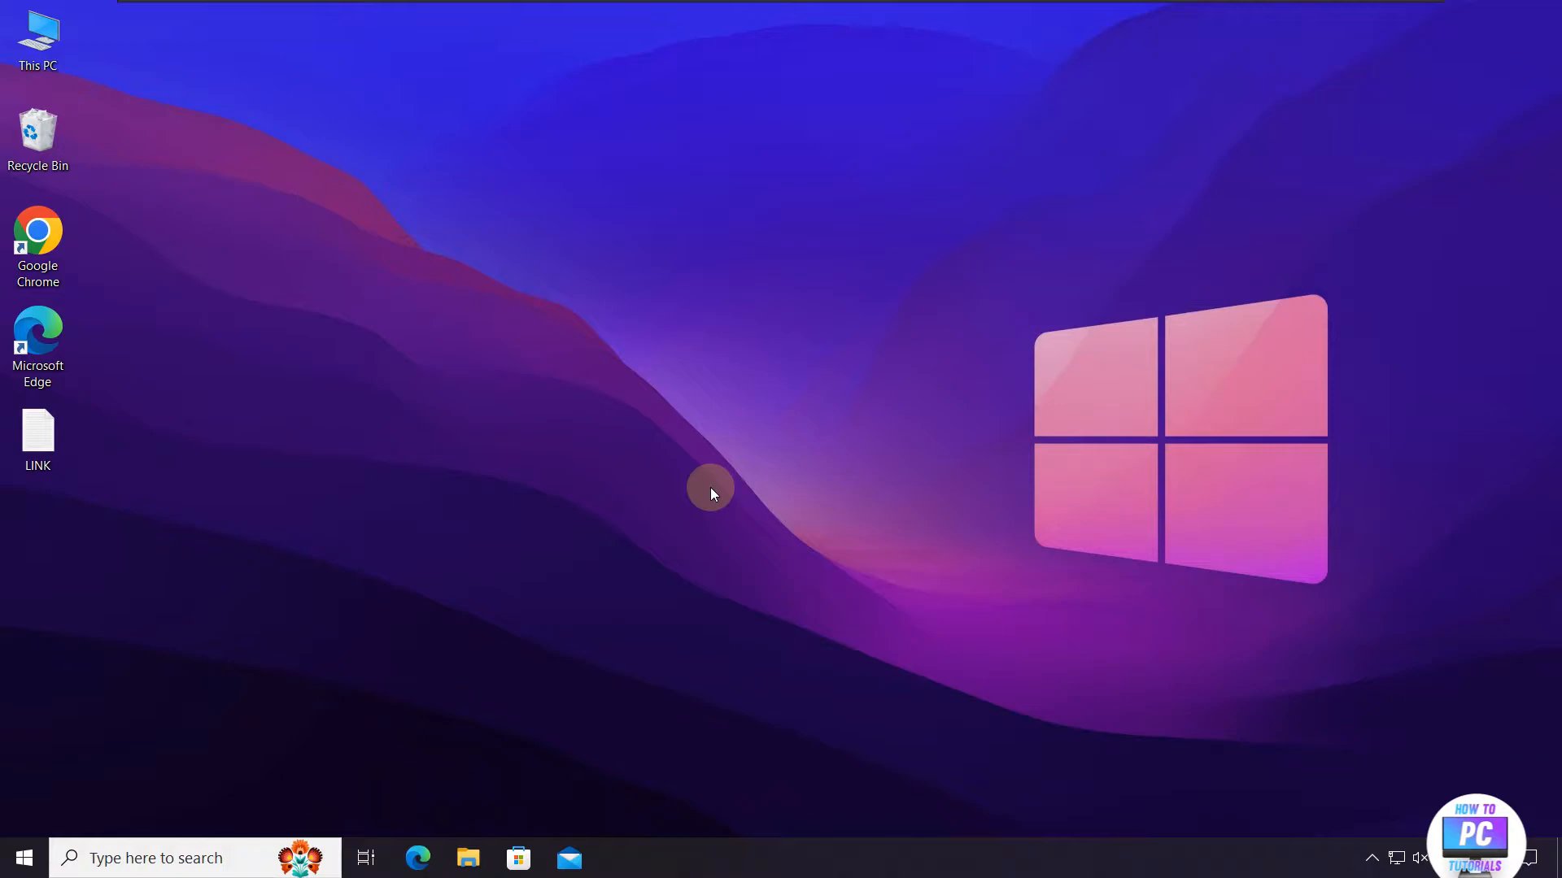
Step: Open the LINK text file on the desktop and copy the GitHub address it contains
{"action": "double_click", "coordinate": [38, 439]}
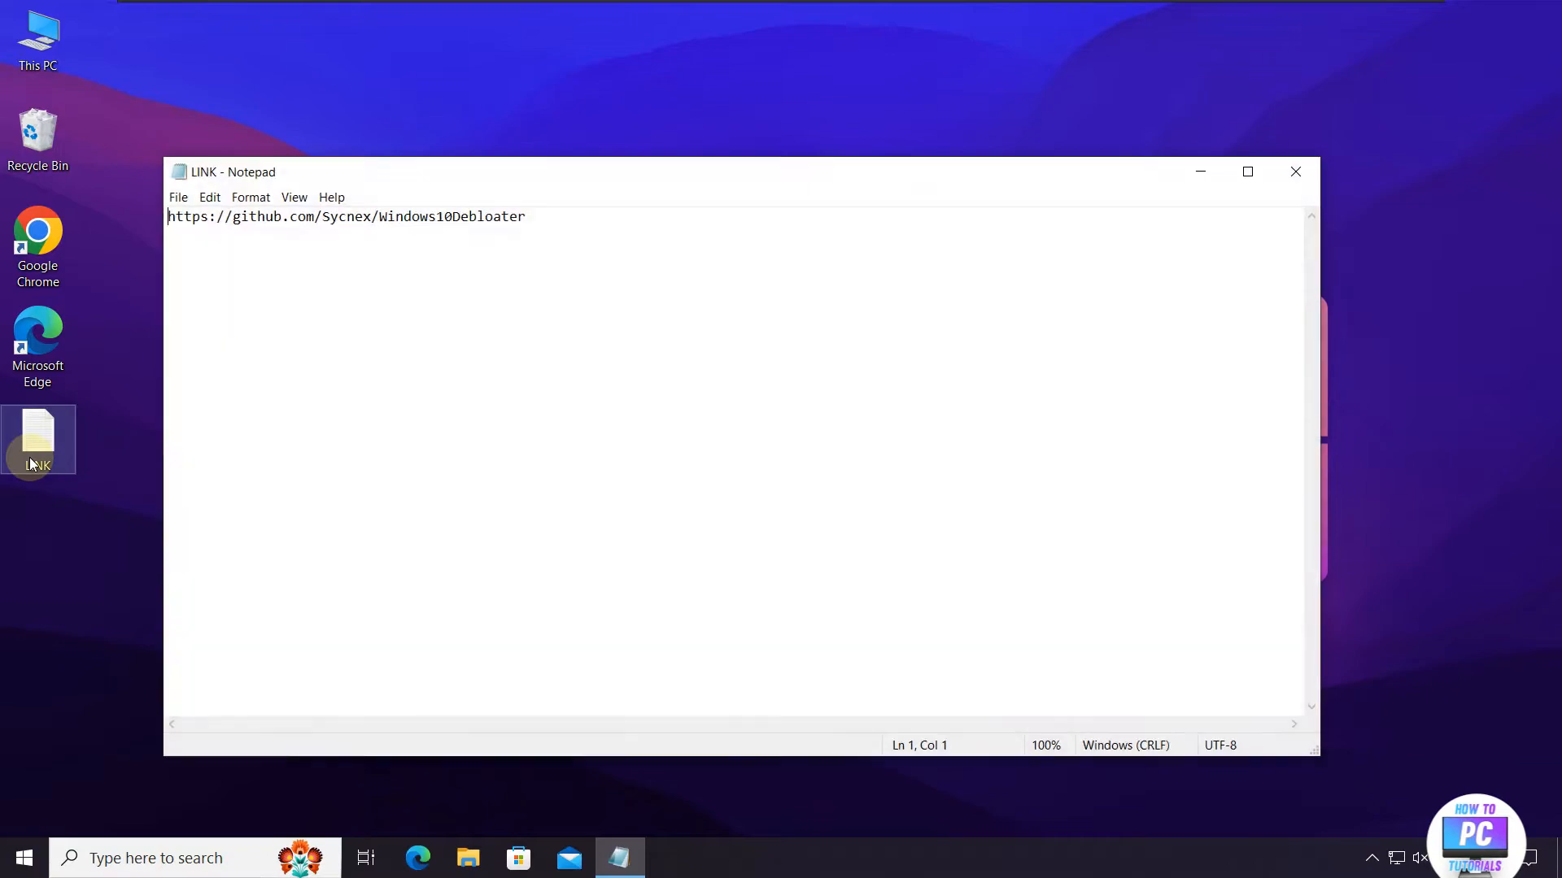
{"action": "left_click_drag", "start_coordinate": [547, 223], "coordinate": [157, 223]}
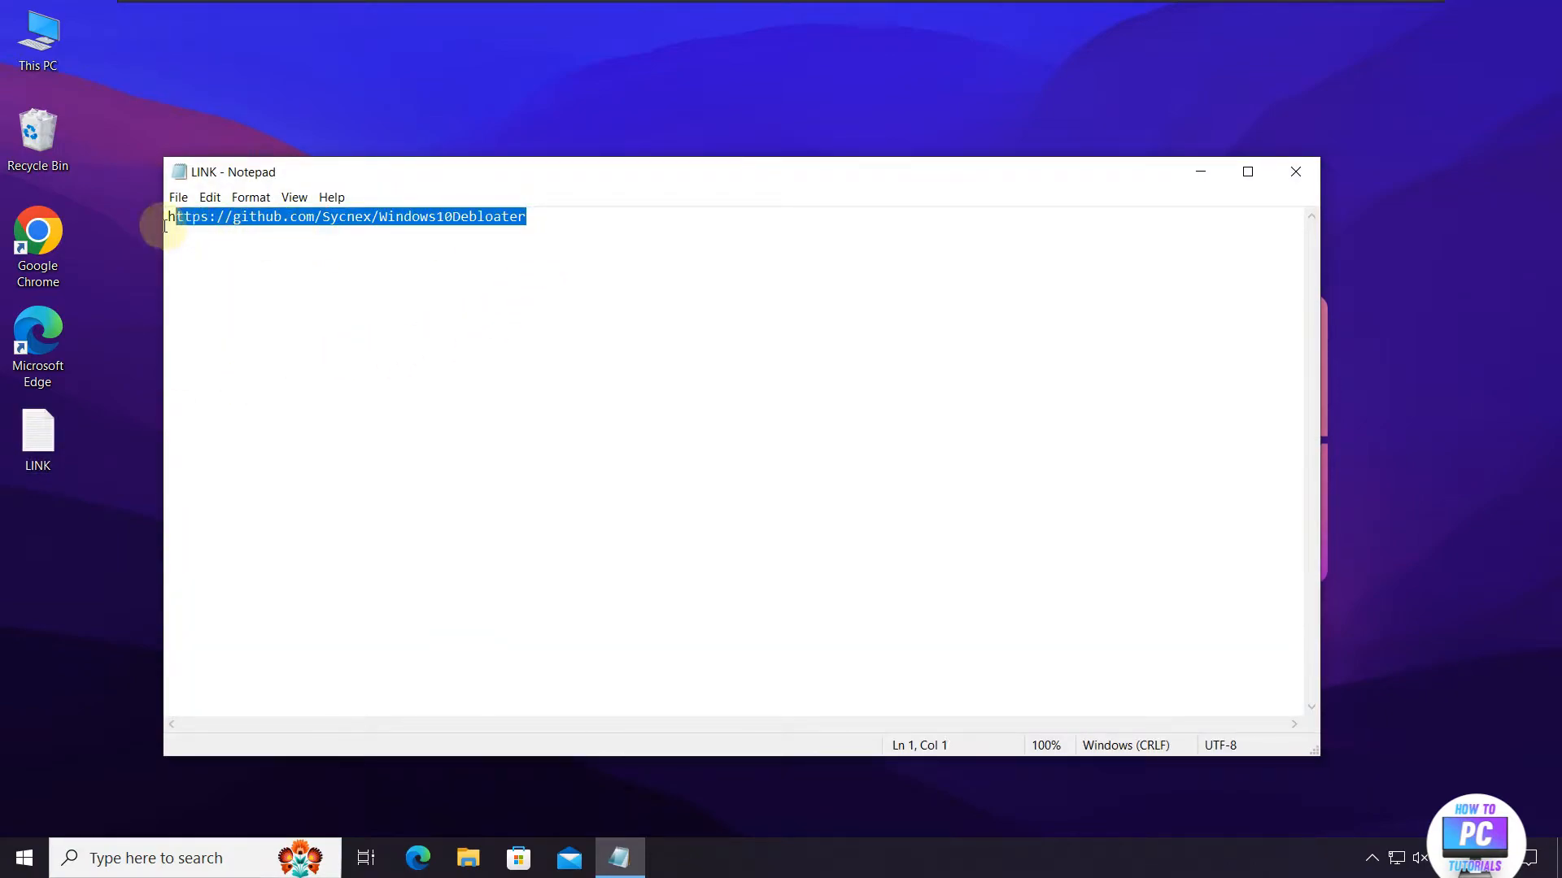
{"action": "right_click", "coordinate": [233, 227]}
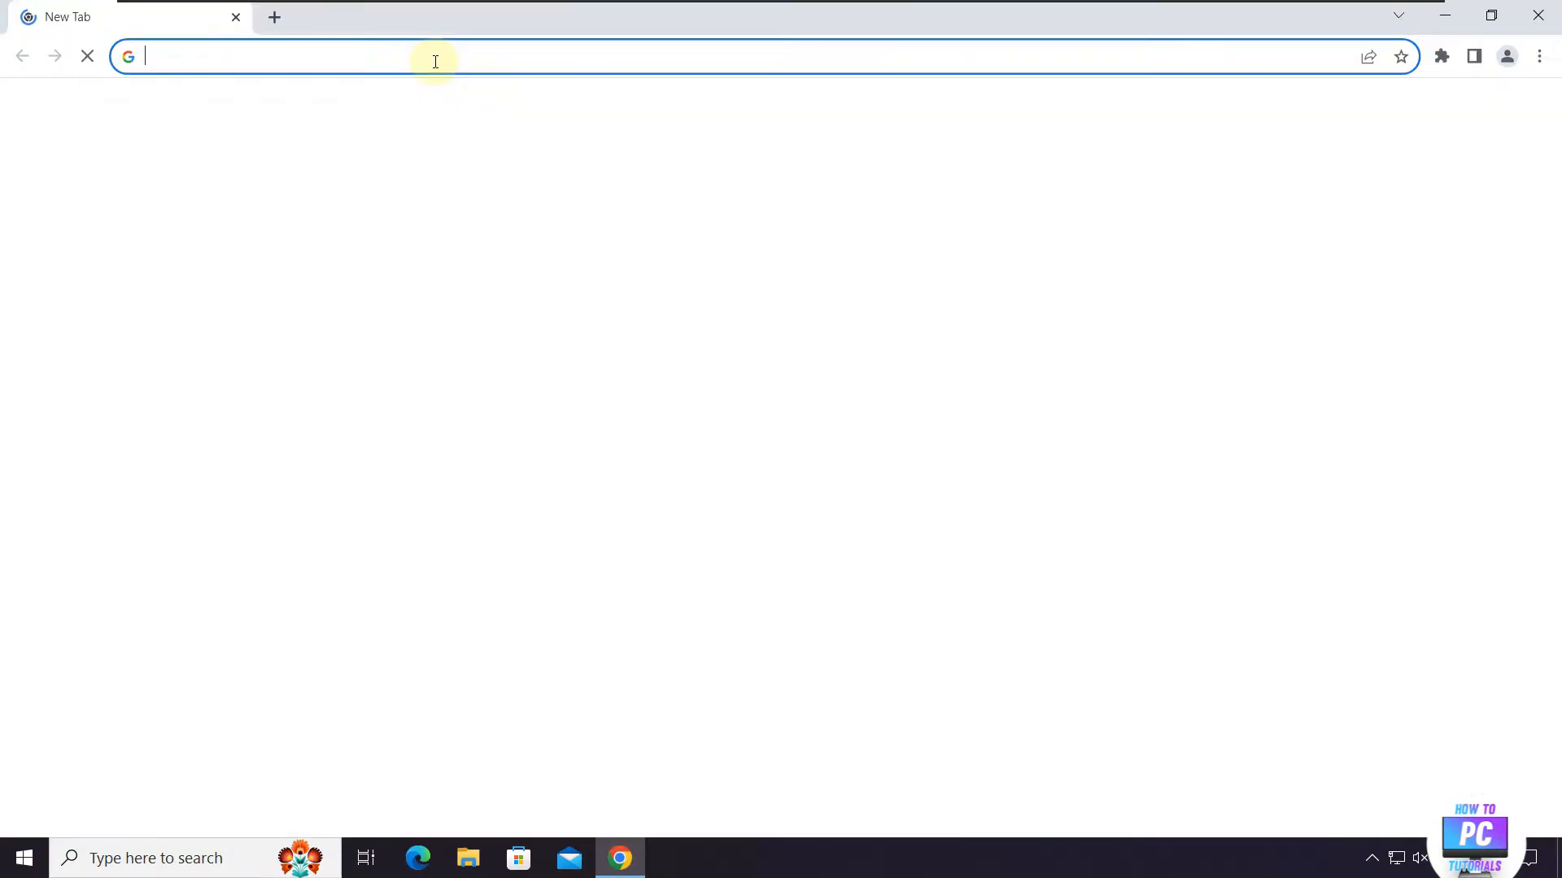
{"action": "left_click", "coordinate": [435, 61]}
{"action": "type", "text": "https://github.com/builtbybel/bloatbox"}
{"action": "key", "text": "Return"}
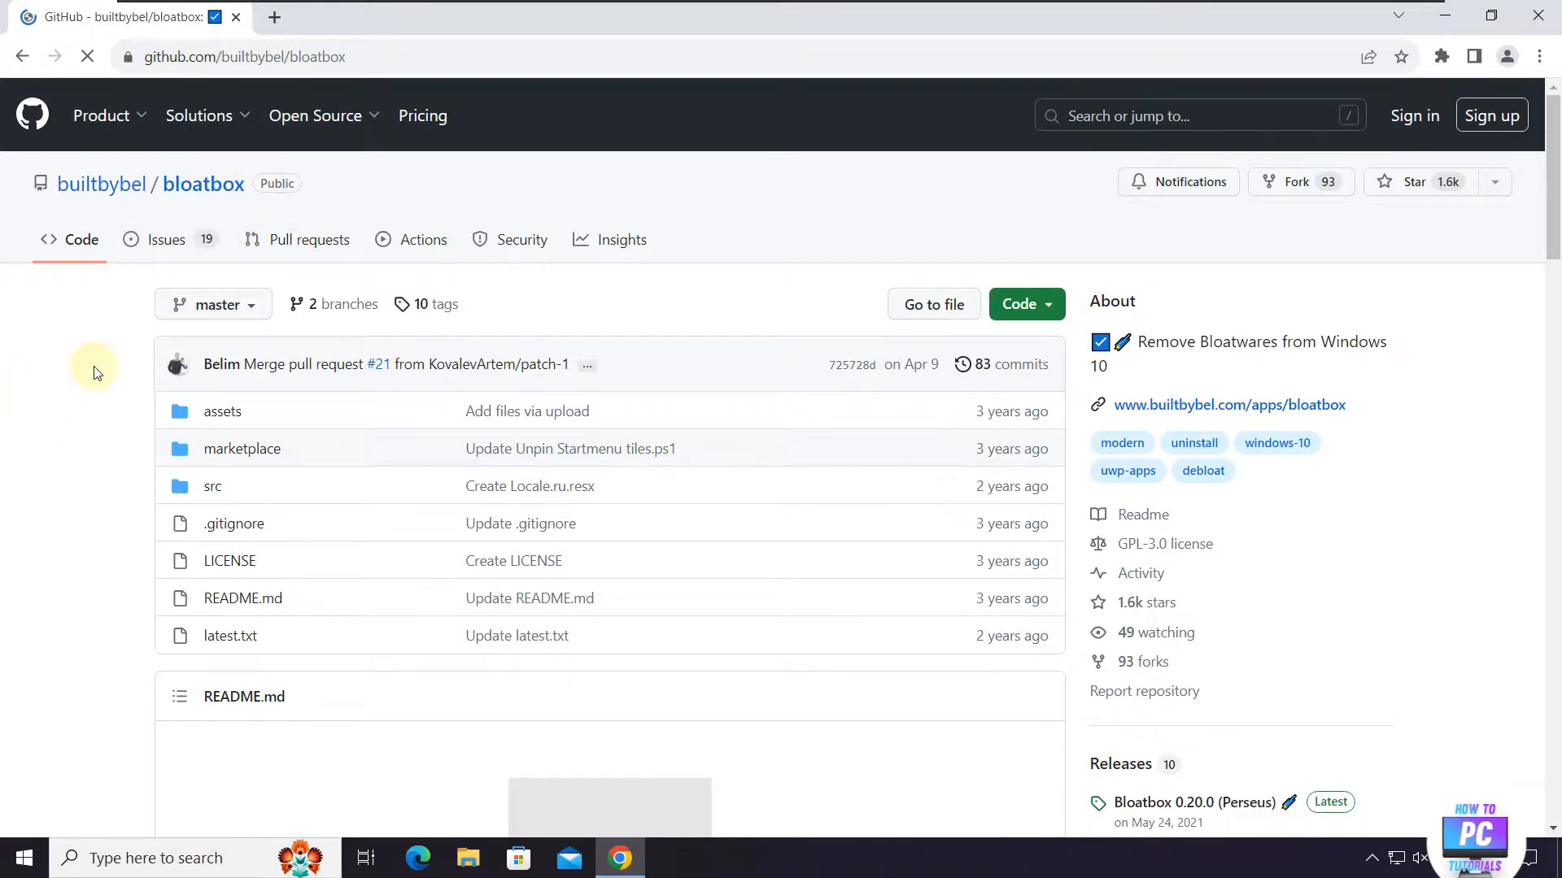
Step: Go to the latest release through the README's Download section and download bloatbox.zip from the Bloatbox 0.20.0 assets
{"action": "scroll", "coordinate": [94, 372], "scroll_direction": "down", "scroll_amount": 1}
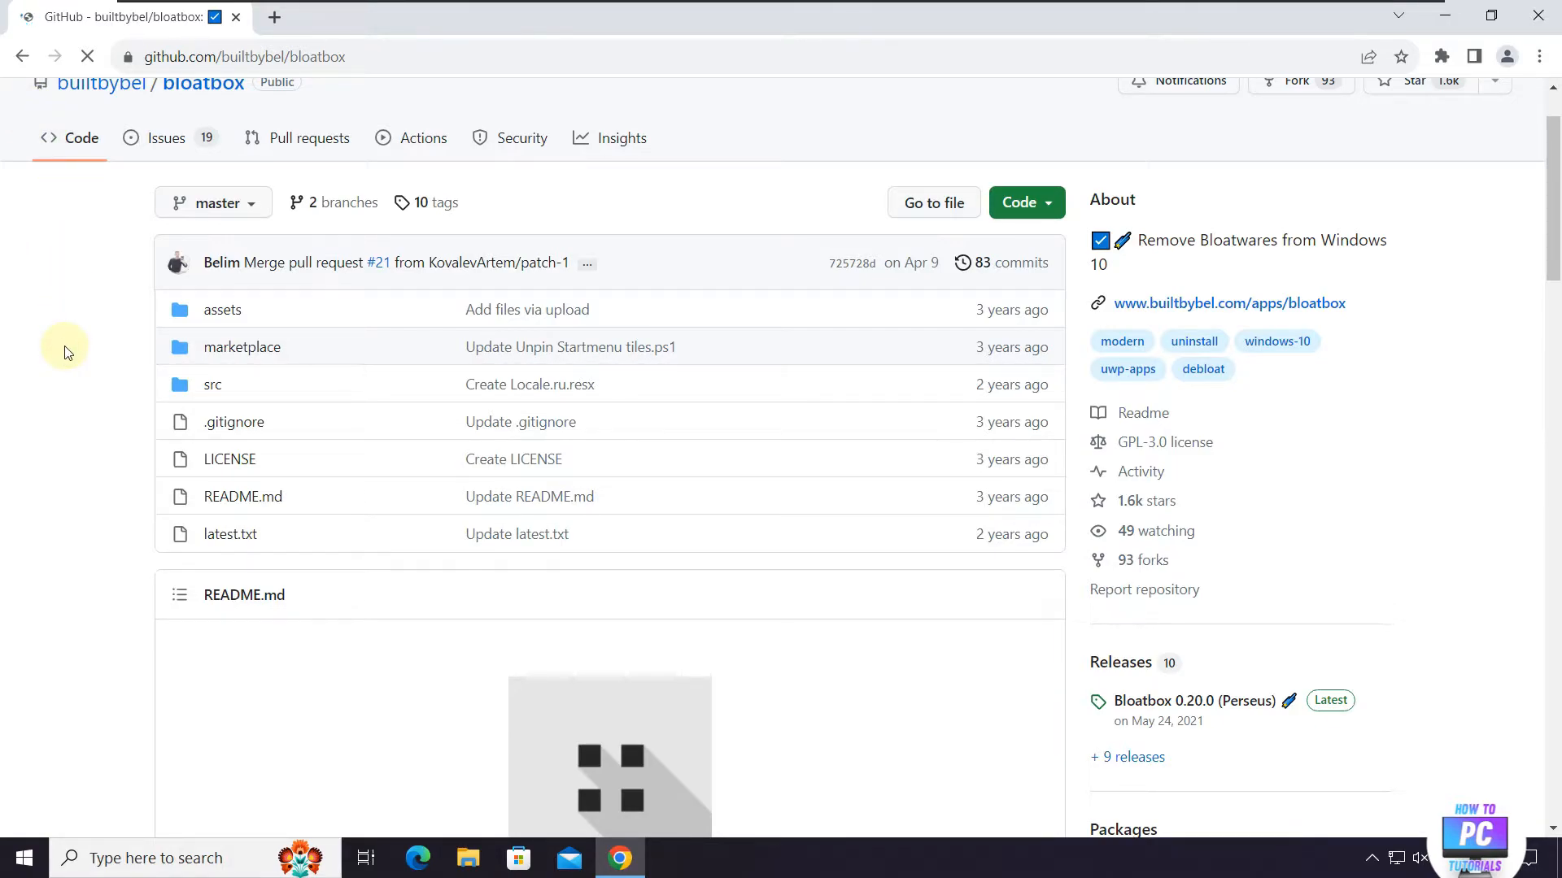
{"action": "scroll", "coordinate": [68, 352], "scroll_direction": "down", "scroll_amount": 15}
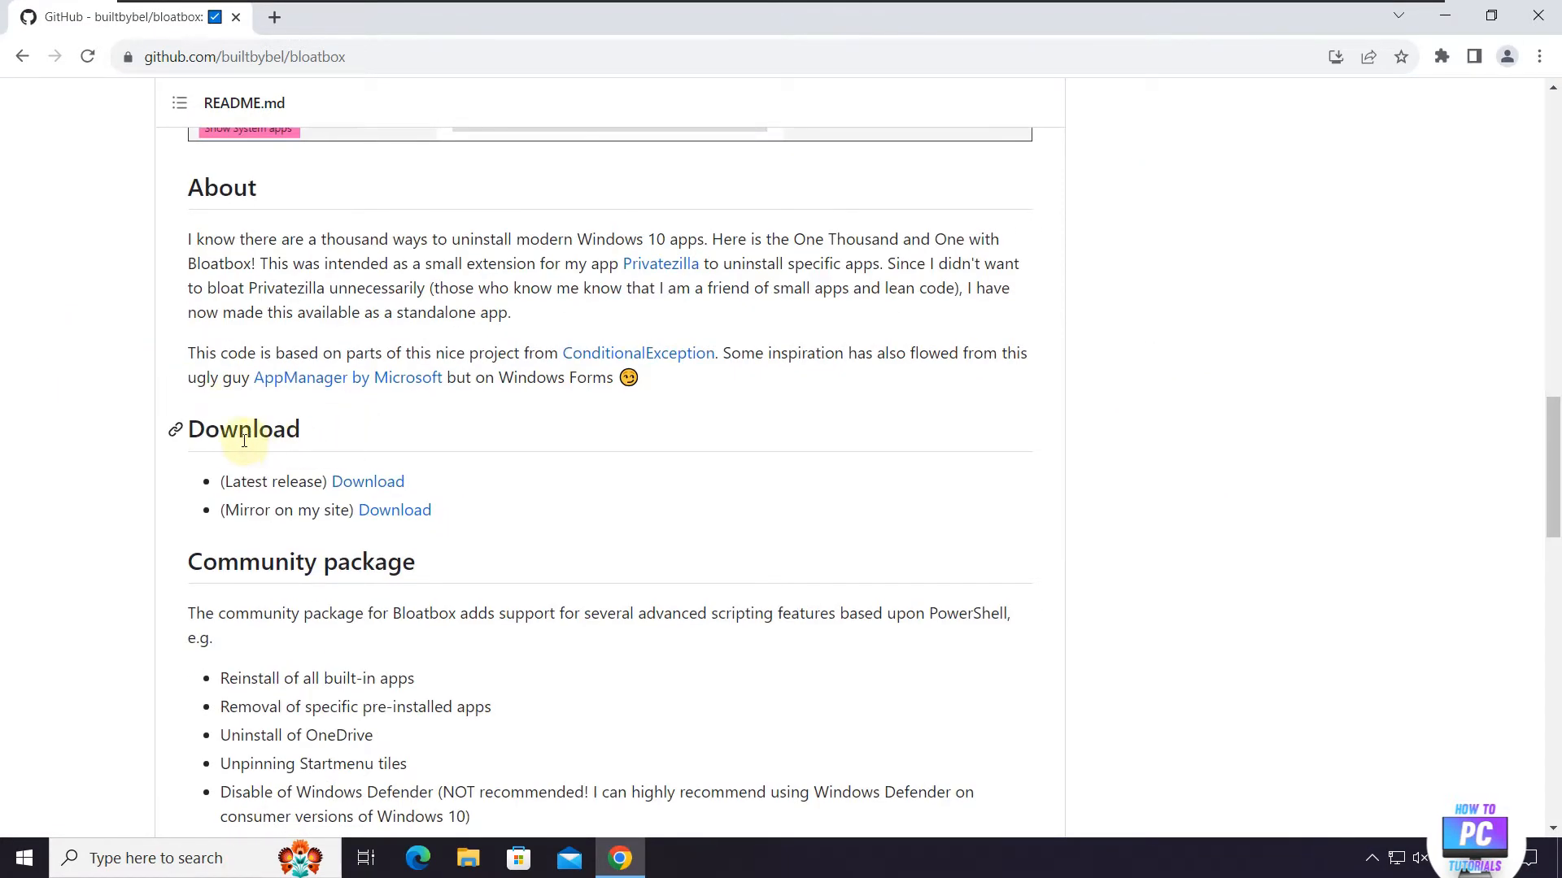
{"action": "left_click", "coordinate": [368, 483]}
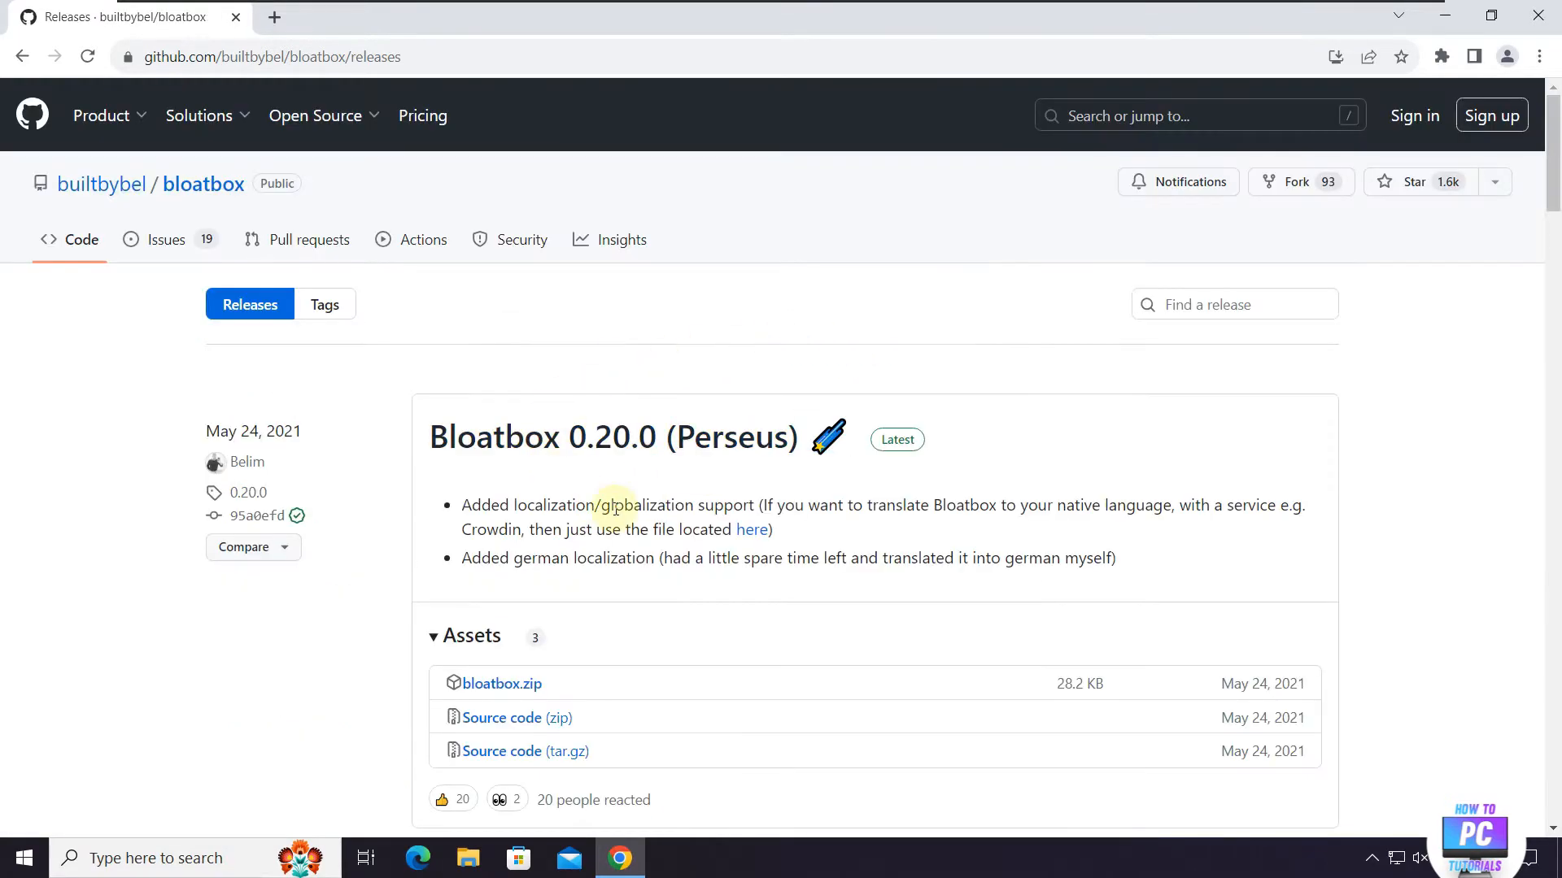
{"action": "scroll", "coordinate": [568, 558], "scroll_direction": "down", "scroll_amount": 2}
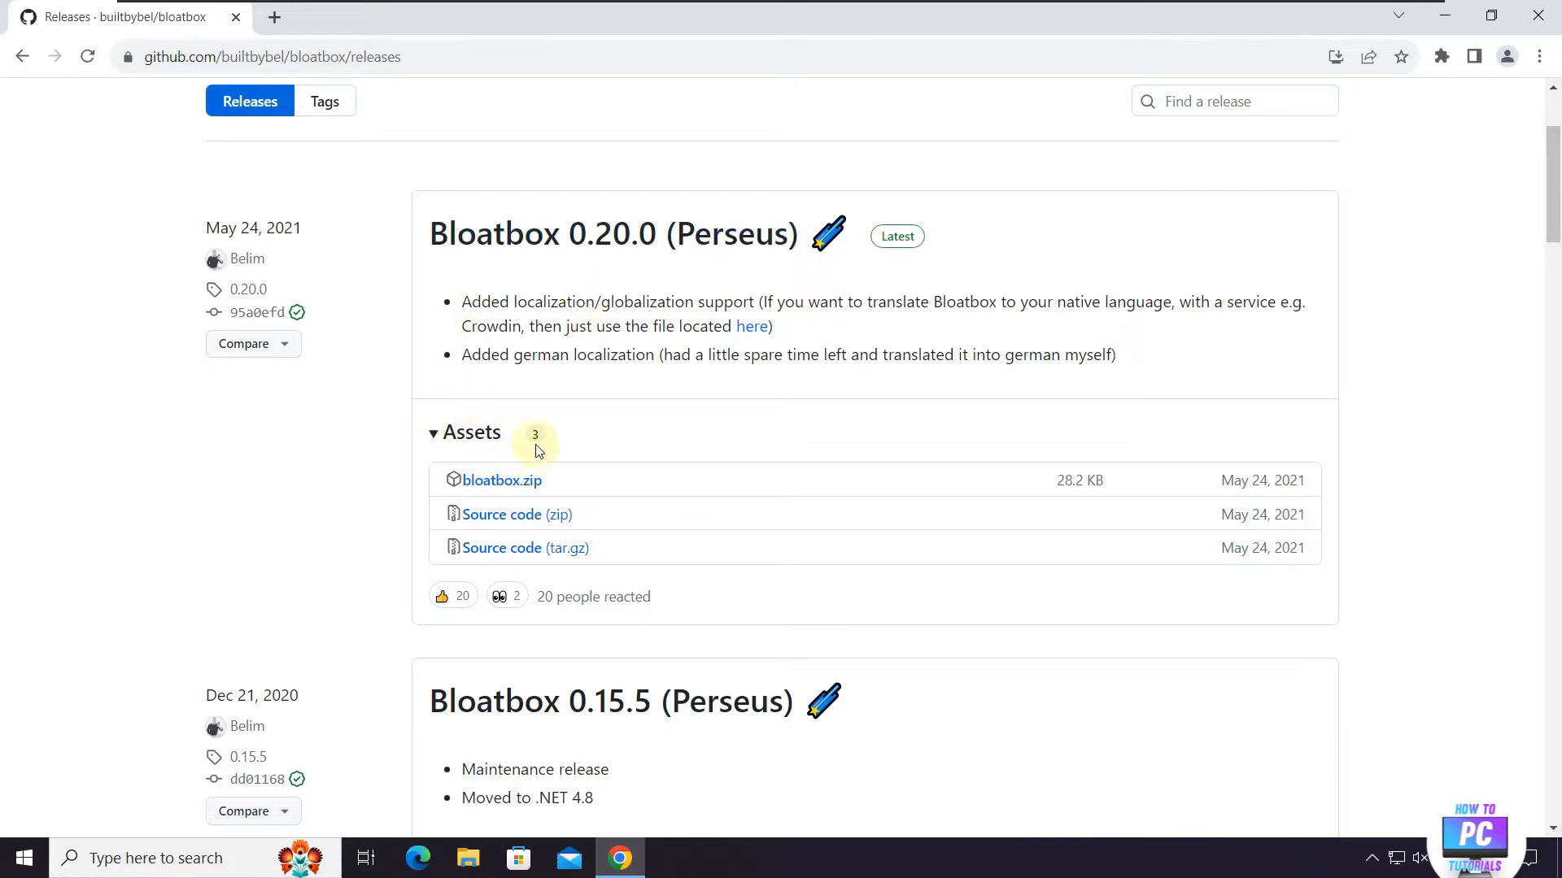
{"action": "left_click", "coordinate": [513, 486]}
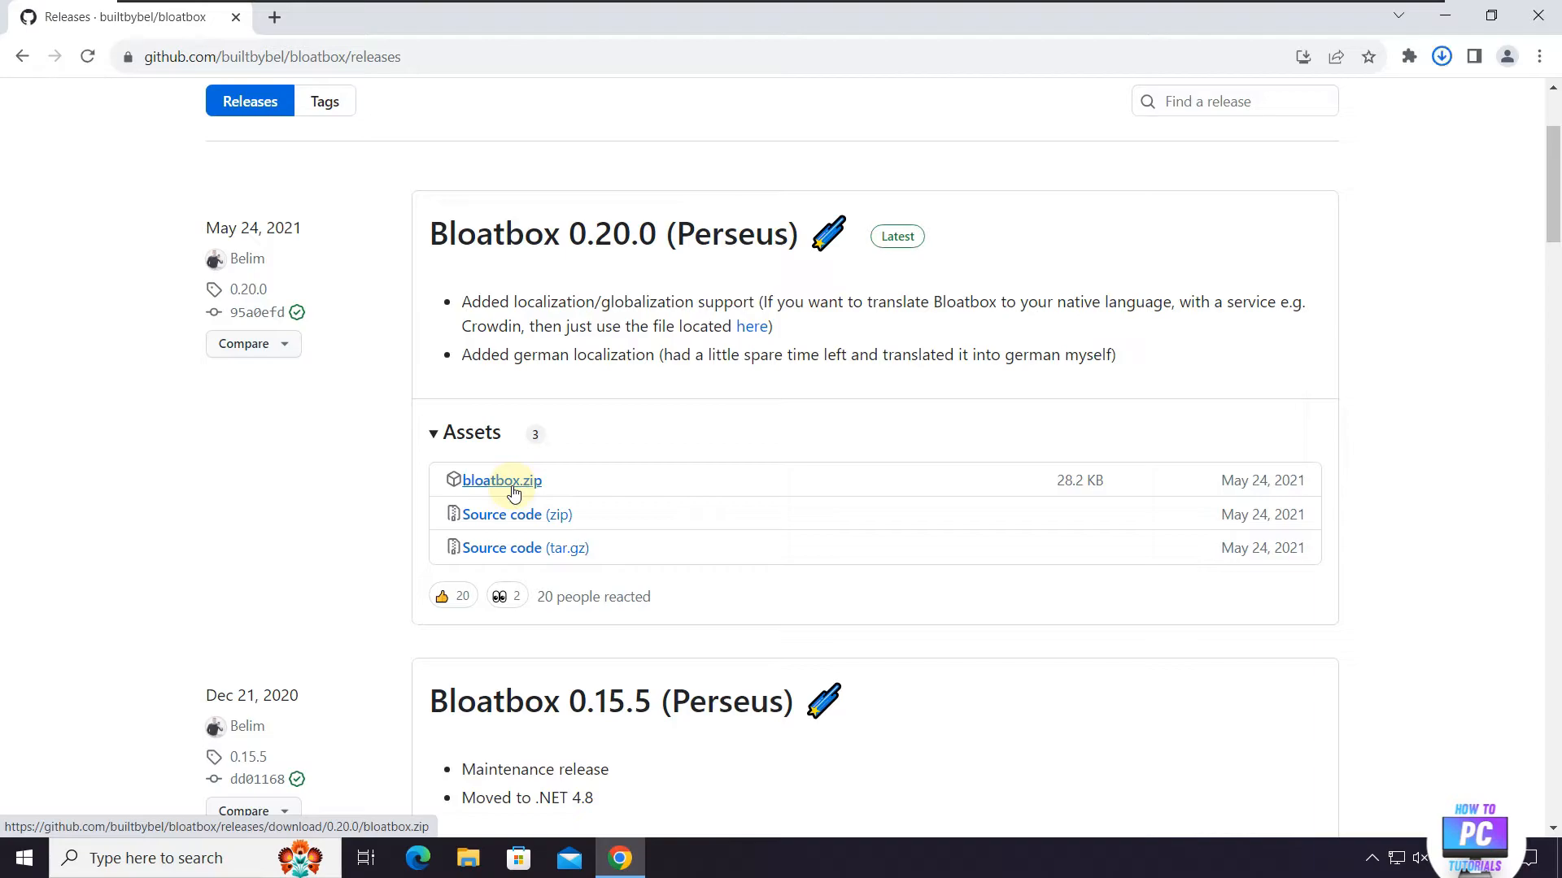
Step: Open the downloaded bloatbox.zip archive from the browser's recent downloads and minimize the browser
{"action": "left_click", "coordinate": [1441, 56]}
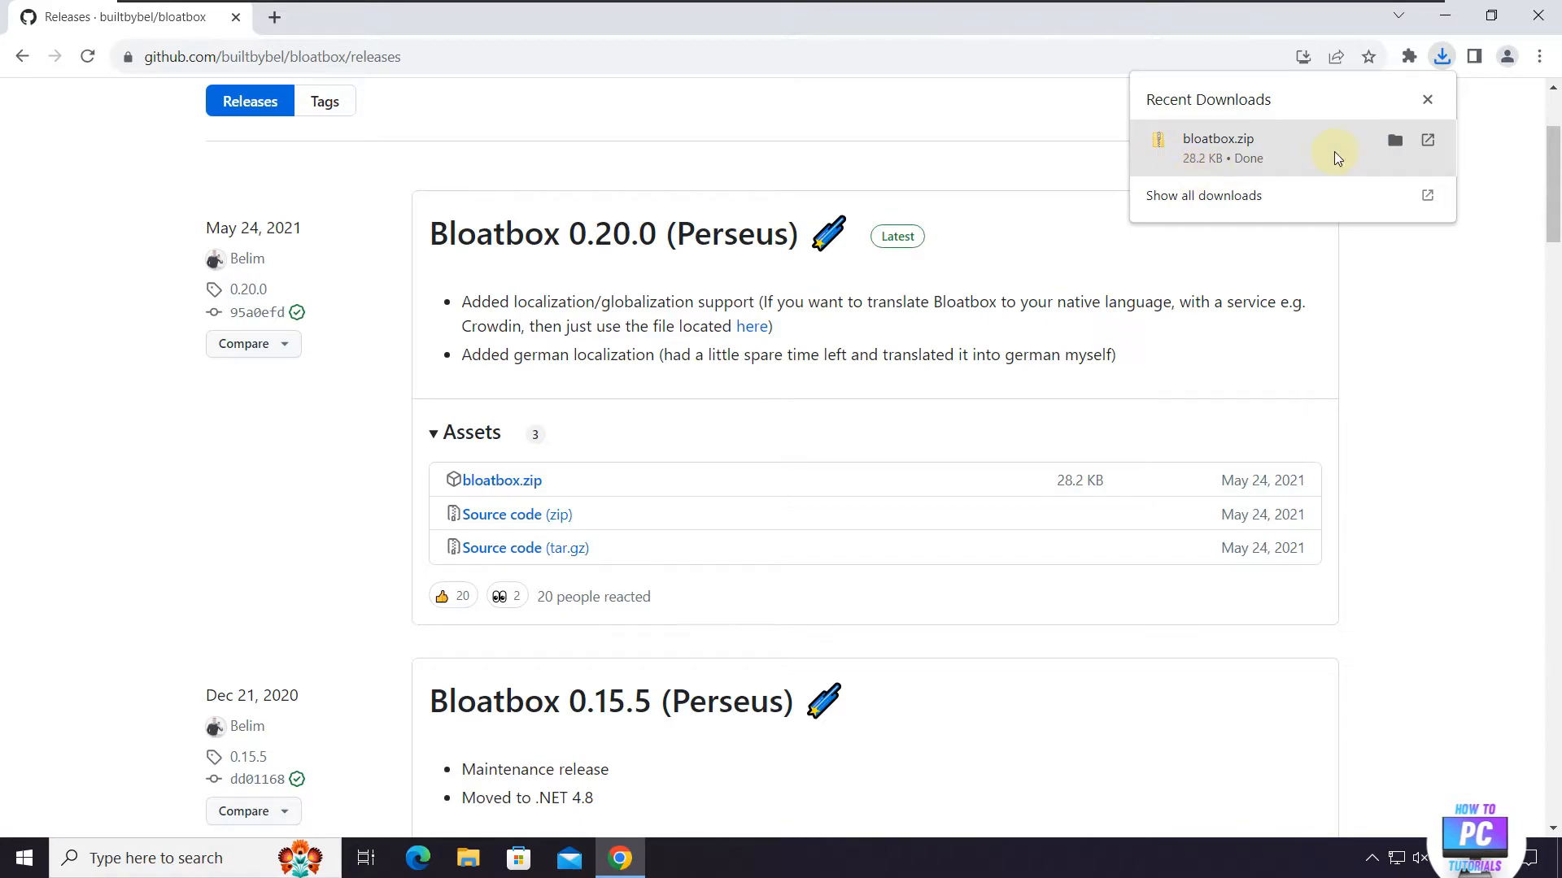
{"action": "left_click", "coordinate": [1256, 162]}
{"action": "left_click", "coordinate": [1446, 15]}
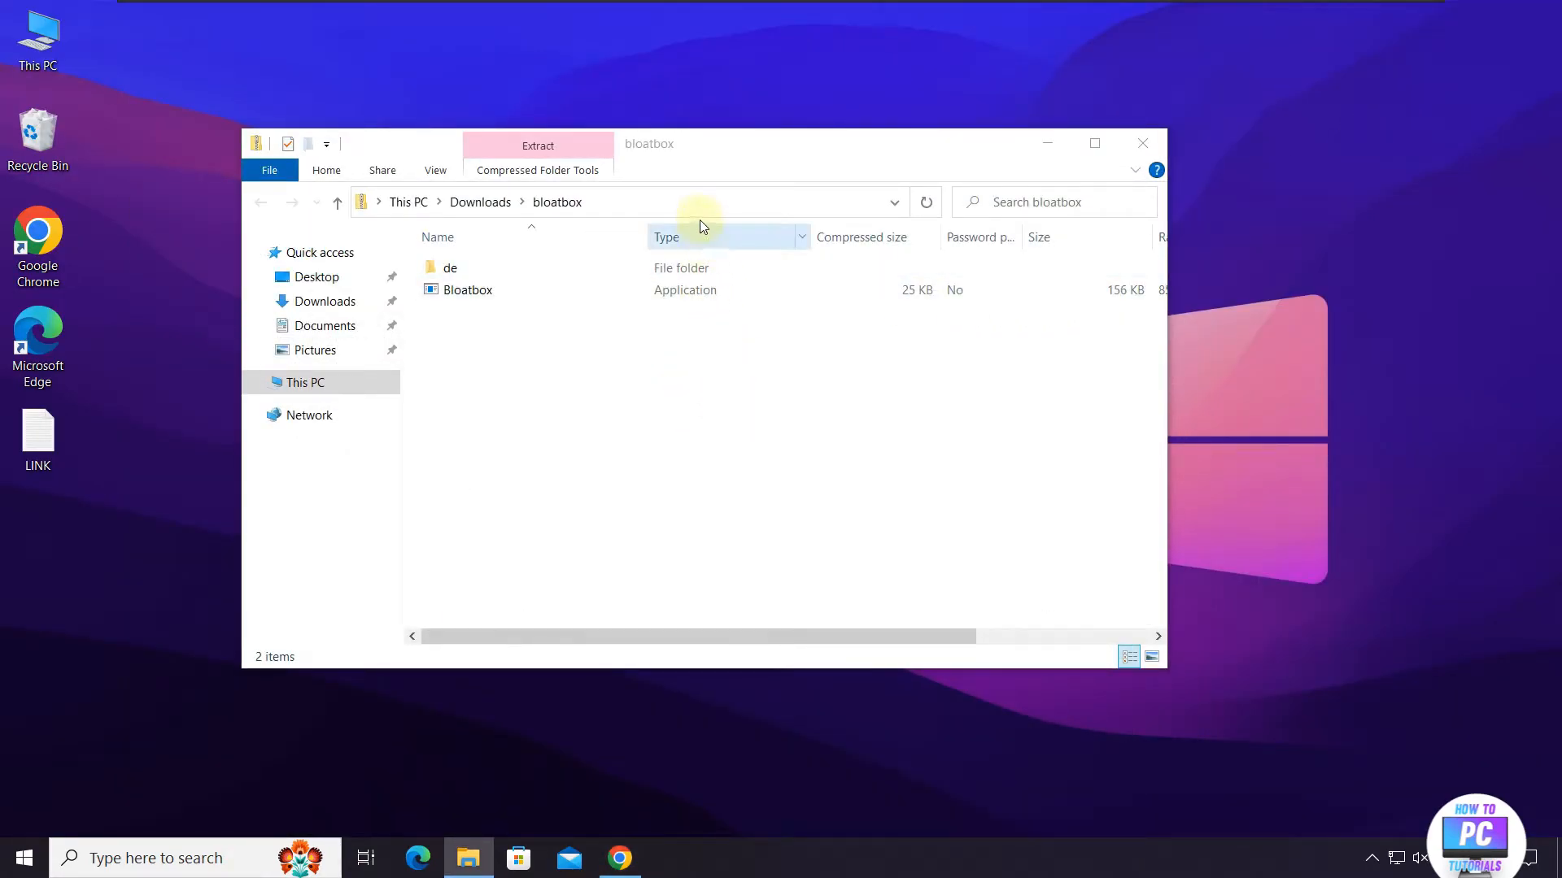
{"action": "left_click_drag", "start_coordinate": [697, 150], "coordinate": [721, 149]}
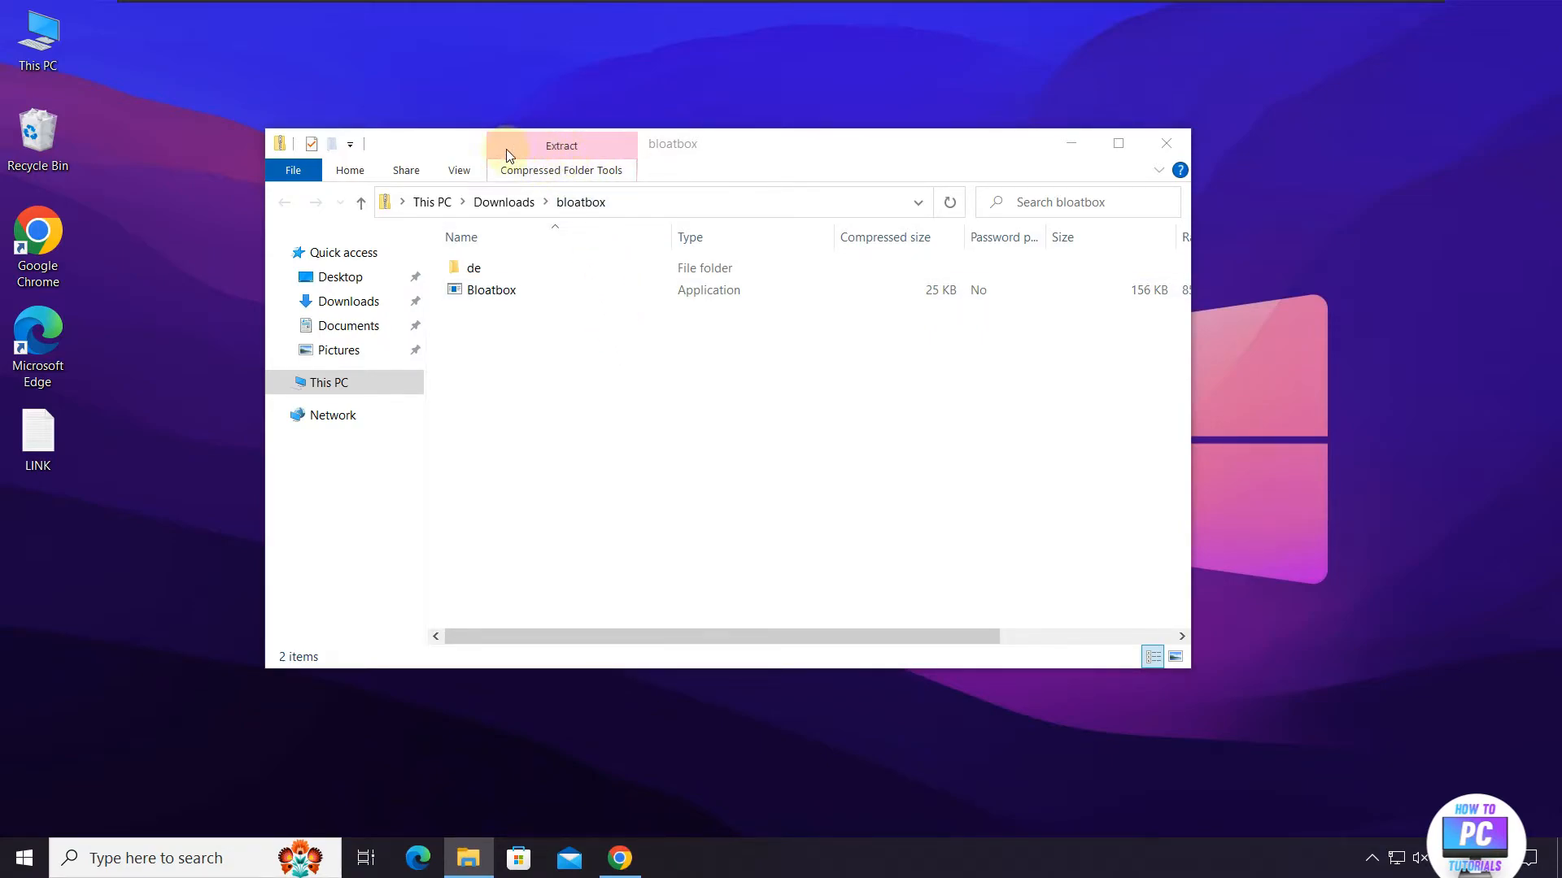
Step: Extract all files of the archive into the bloatbox folder in Downloads and close the archive window
{"action": "left_click", "coordinate": [563, 172]}
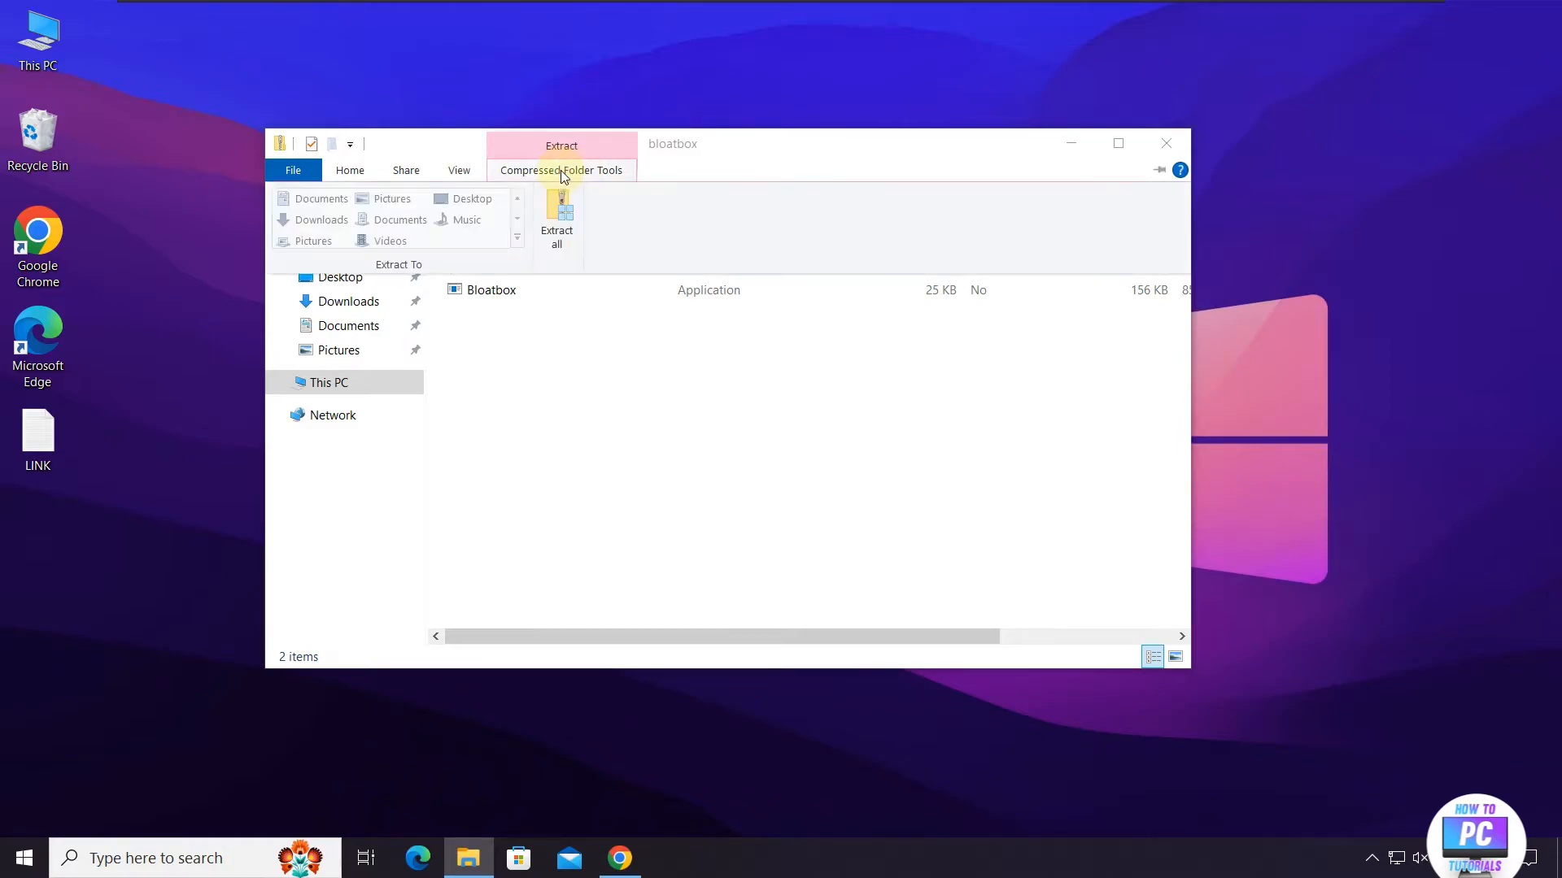
{"action": "left_click", "coordinate": [556, 226]}
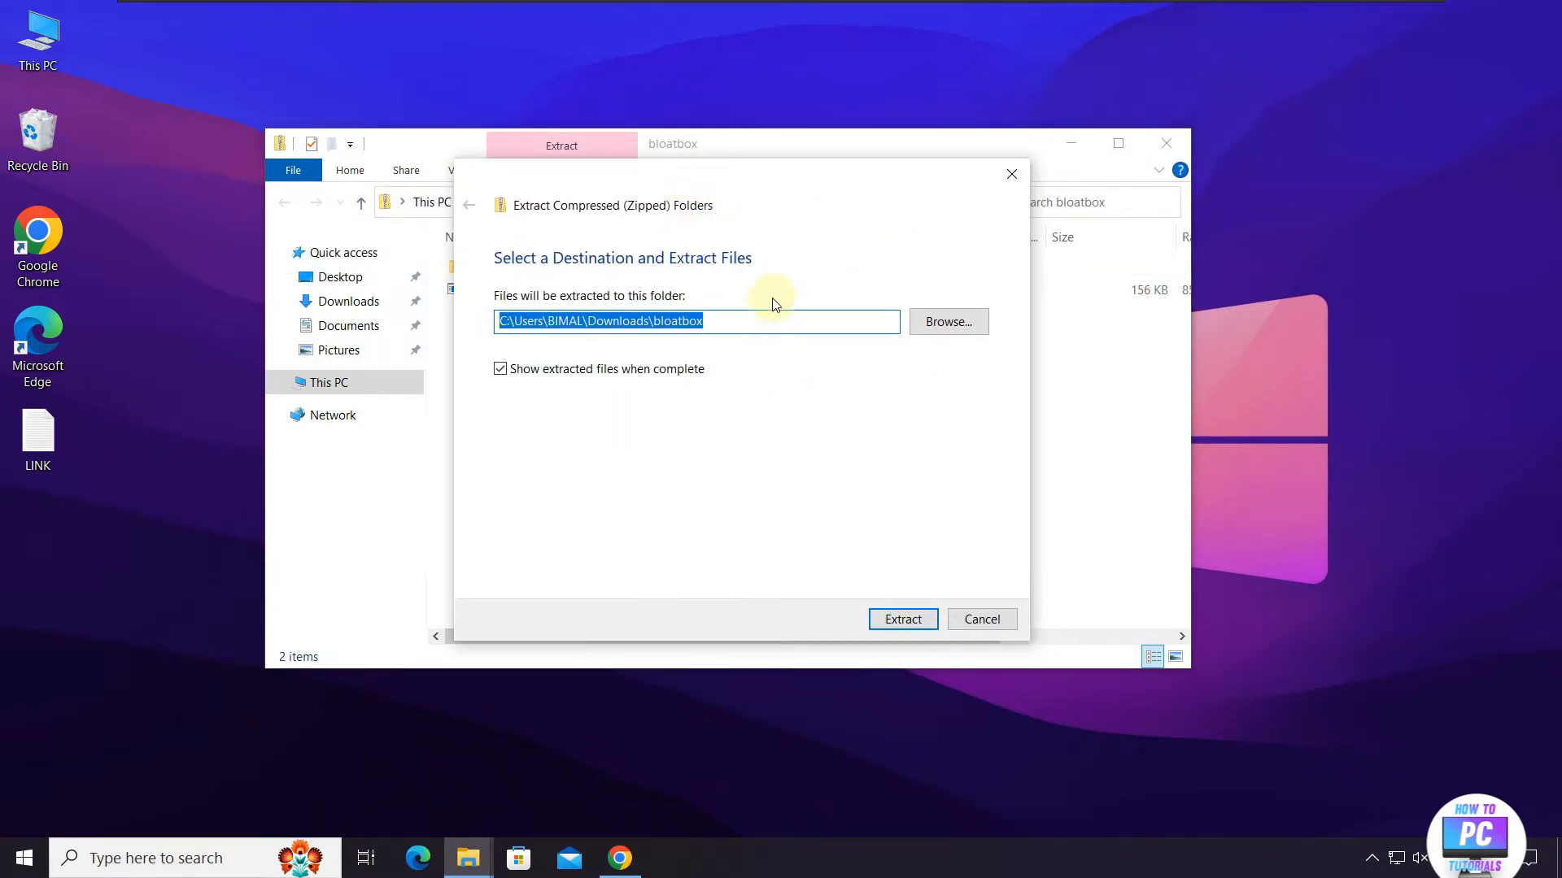
{"action": "left_click", "coordinate": [903, 620]}
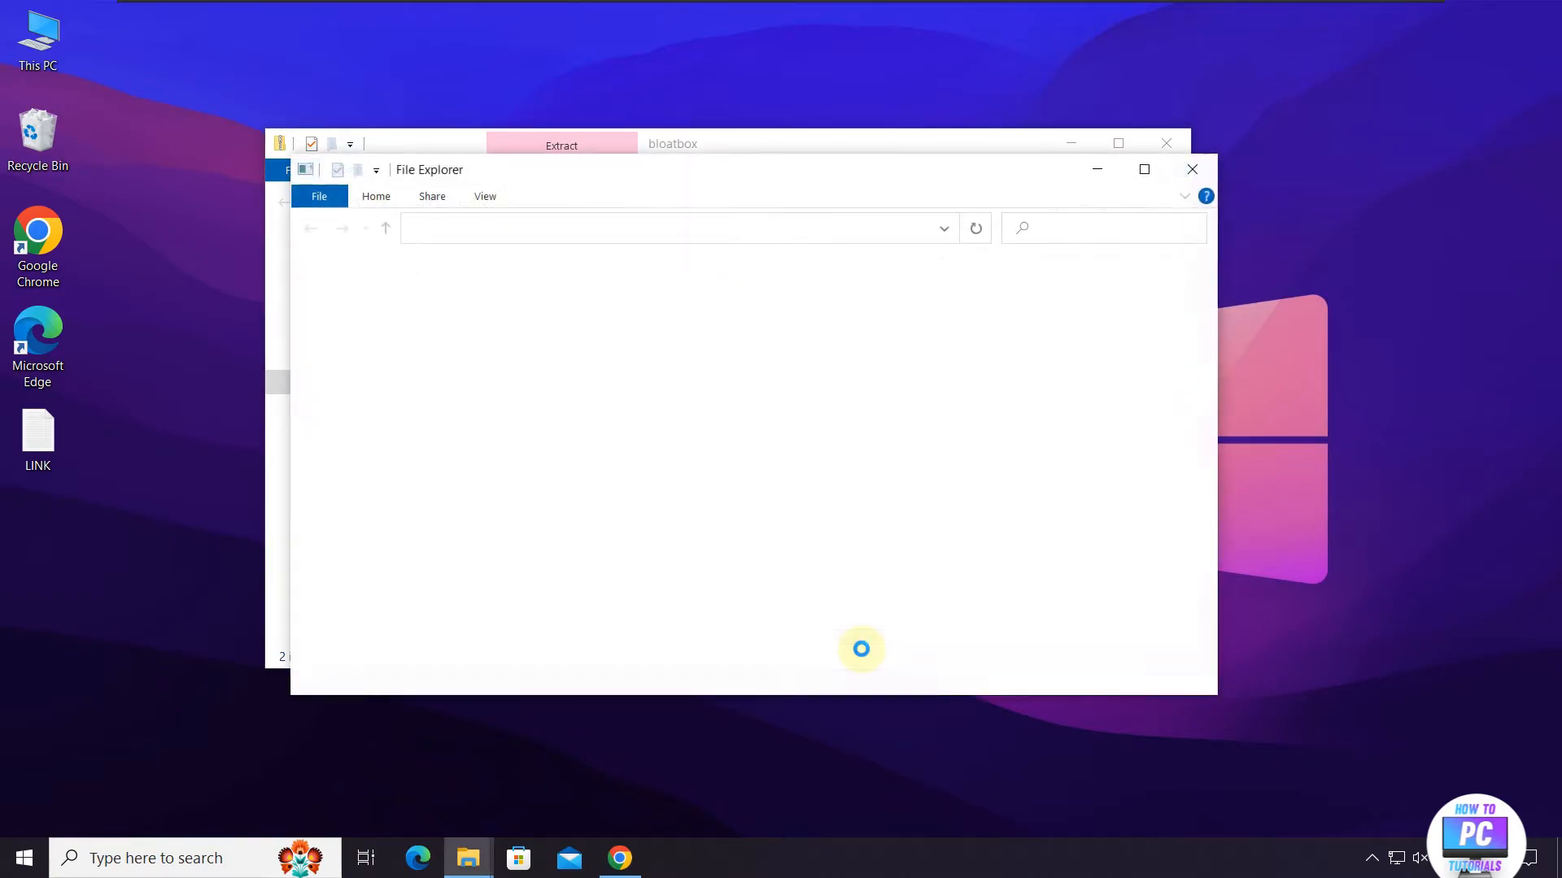
{"action": "left_click", "coordinate": [1159, 147]}
{"action": "left_click_drag", "start_coordinate": [939, 176], "coordinate": [946, 162]}
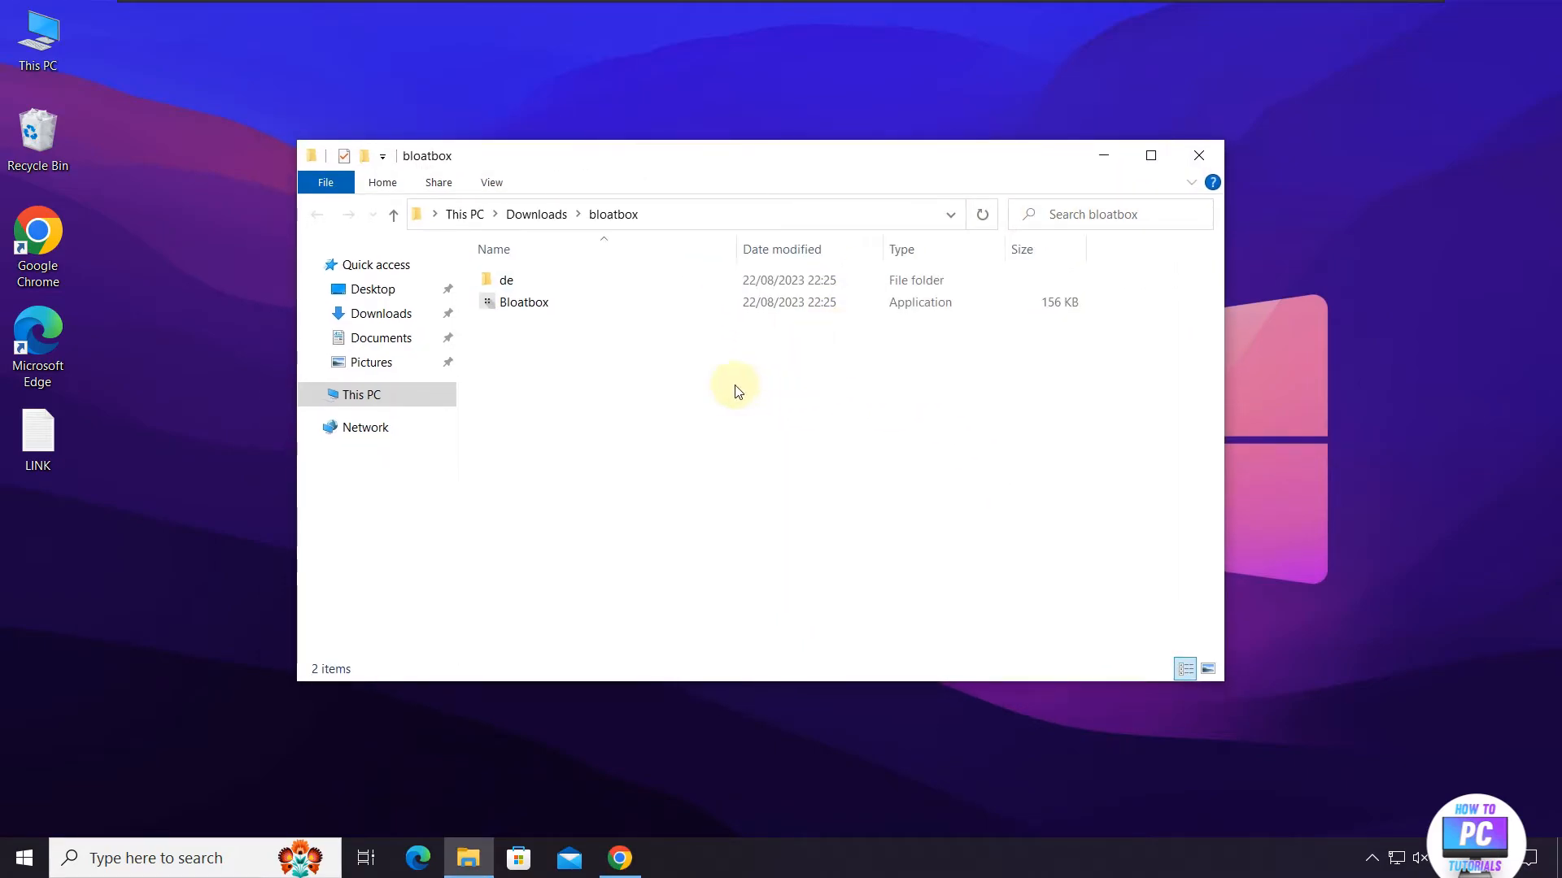
Step: Launch the extracted Bloatbox application, add Microsoft.BingWeather to the removal list and request its uninstallation
{"action": "double_click", "coordinate": [514, 317]}
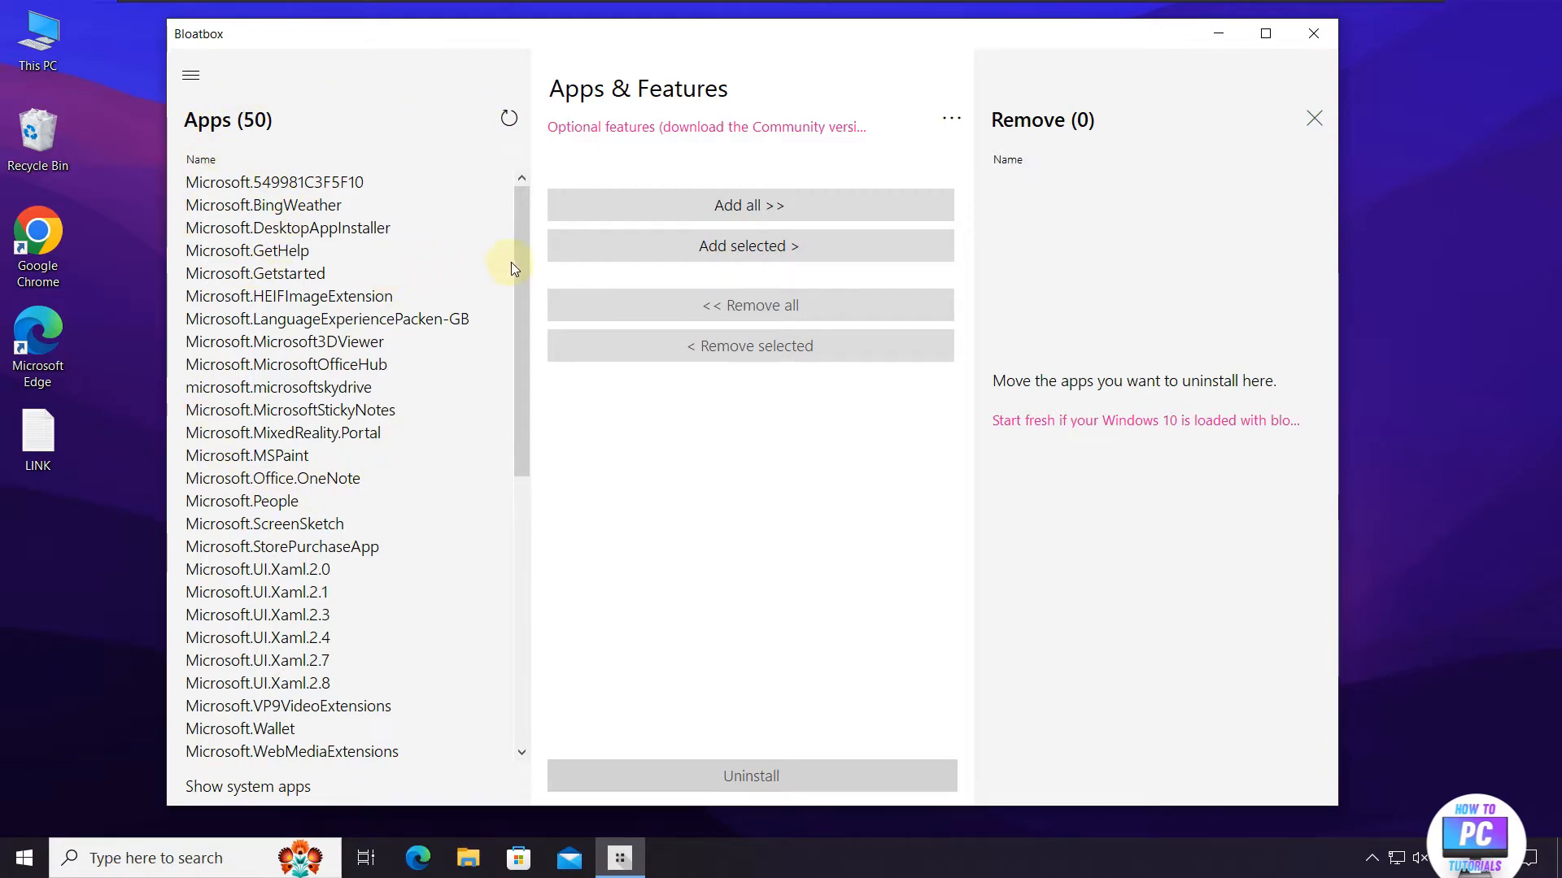
{"action": "left_click_drag", "start_coordinate": [514, 254], "coordinate": [506, 216]}
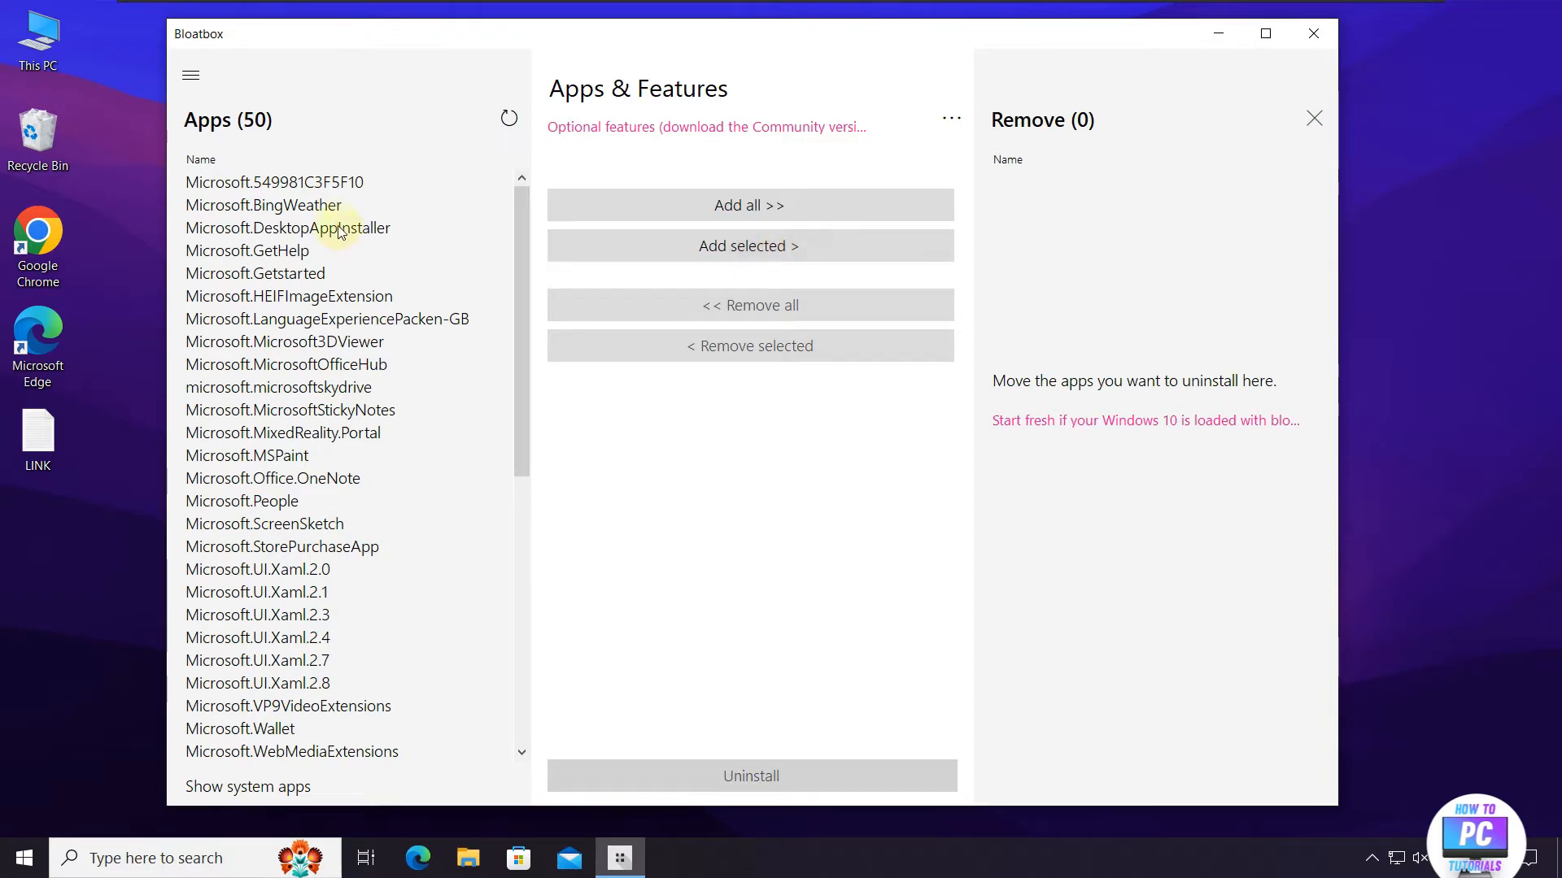
{"action": "left_click", "coordinate": [314, 206]}
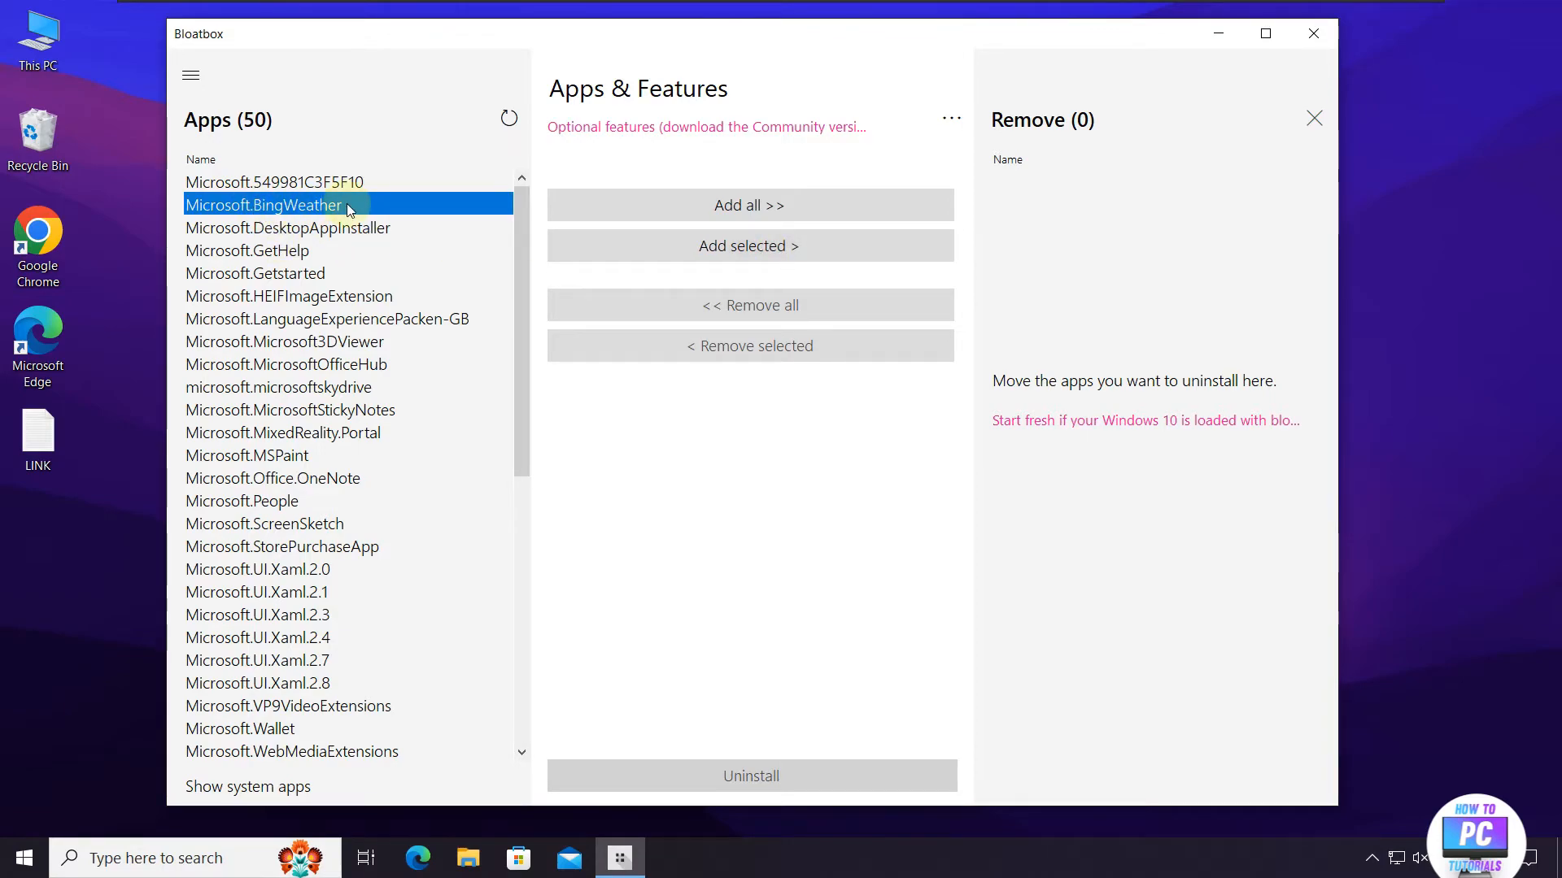
{"action": "left_click", "coordinate": [735, 247]}
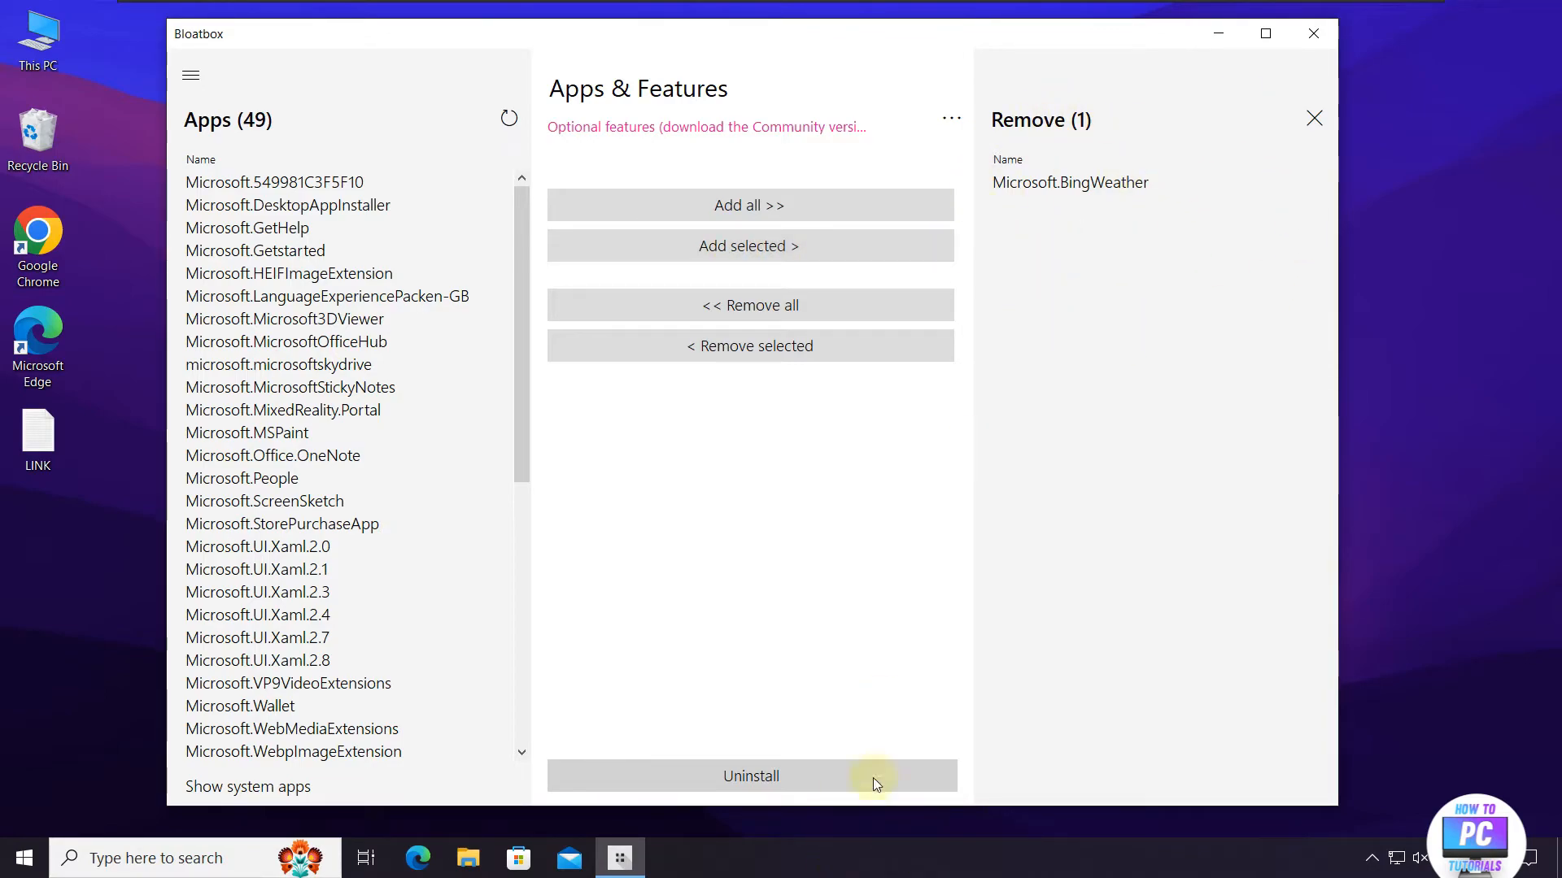
{"action": "left_click", "coordinate": [752, 782]}
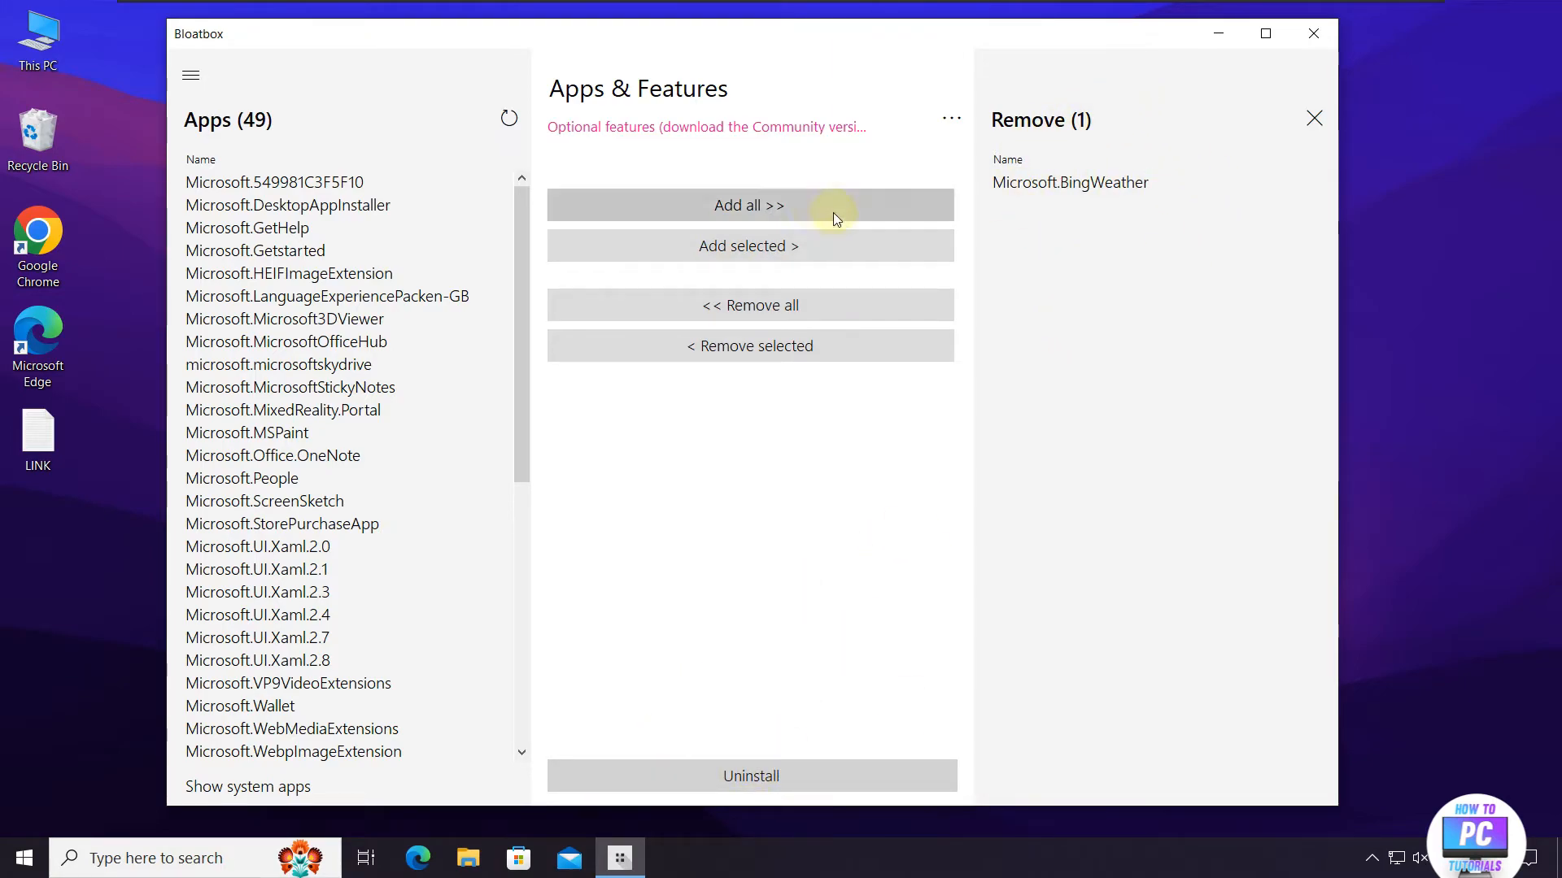
Step: Add all listed apps to the removal list, and take Microsoft.MicrosoftStickyNotes back out of it
{"action": "left_click", "coordinate": [764, 208]}
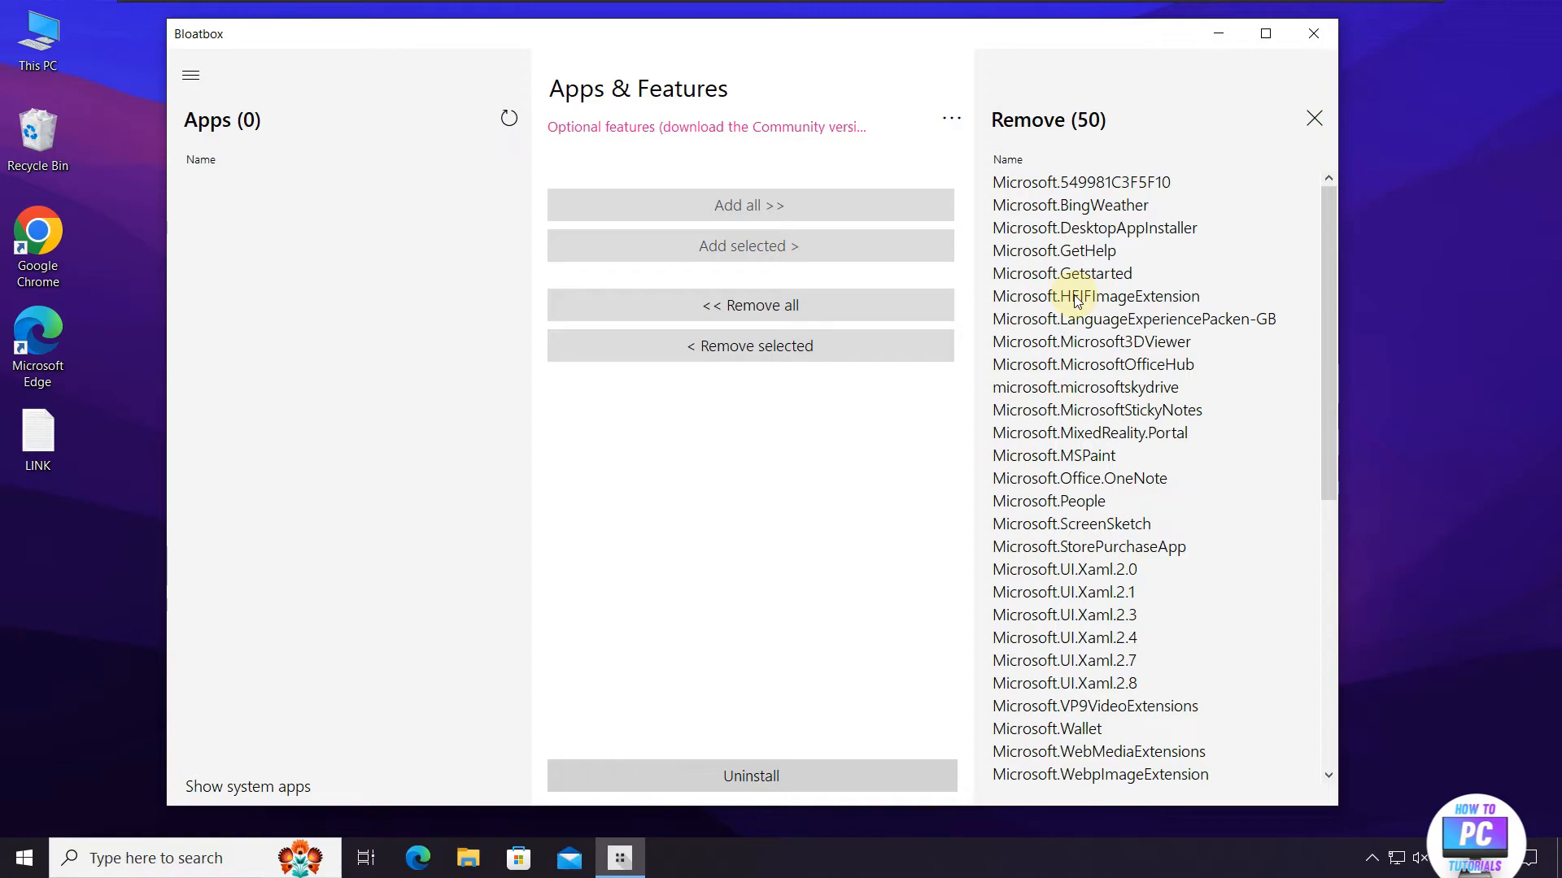
{"action": "scroll", "coordinate": [1325, 300], "scroll_direction": "down", "scroll_amount": 1}
{"action": "left_click", "coordinate": [1037, 348]}
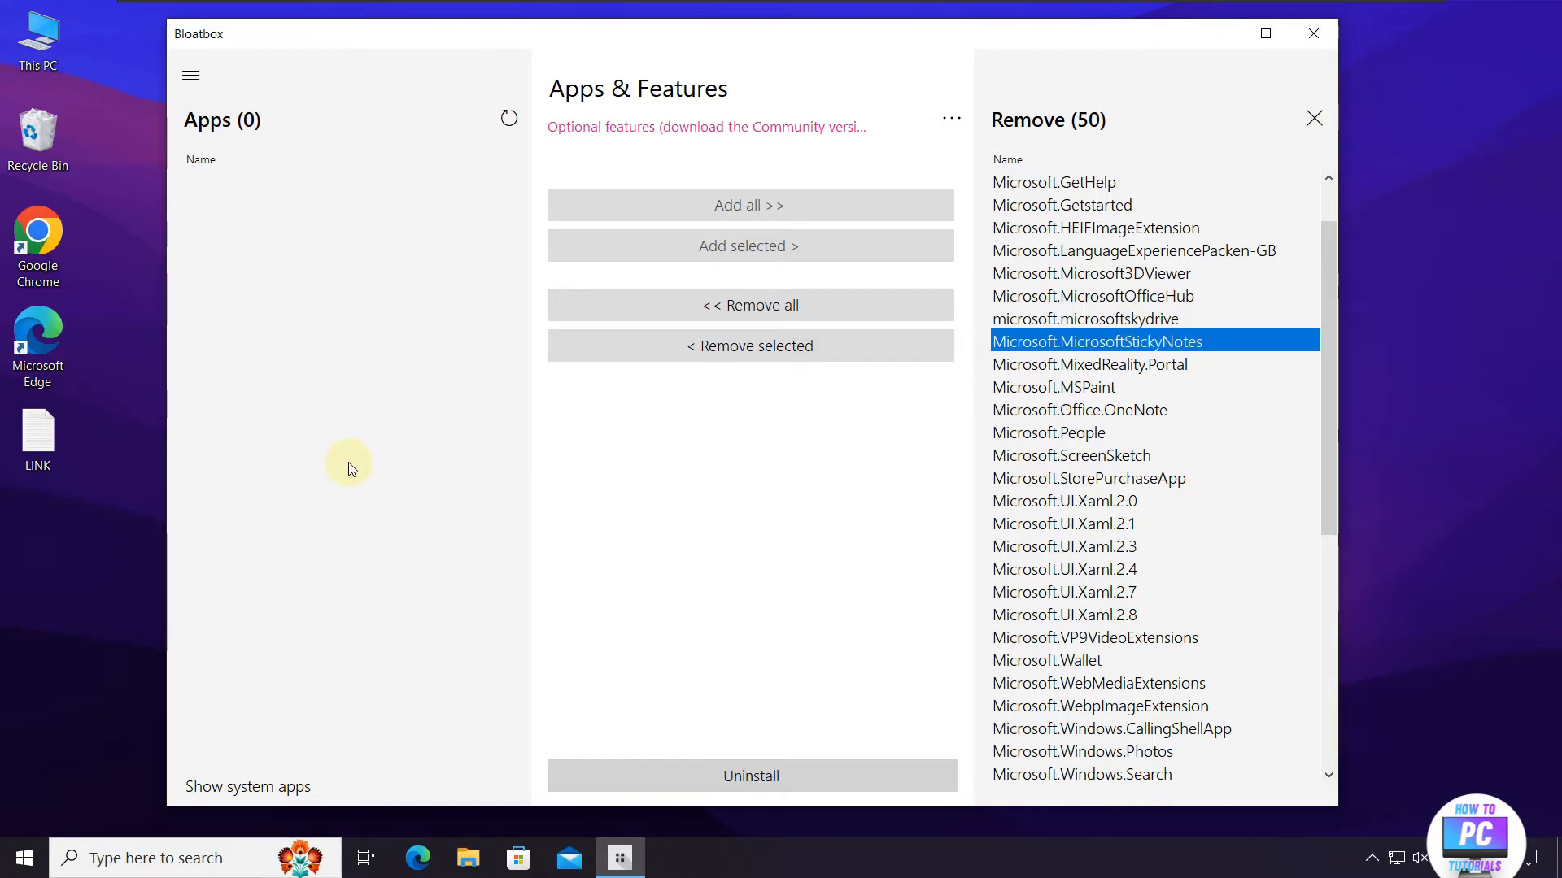
{"action": "left_click", "coordinate": [788, 346]}
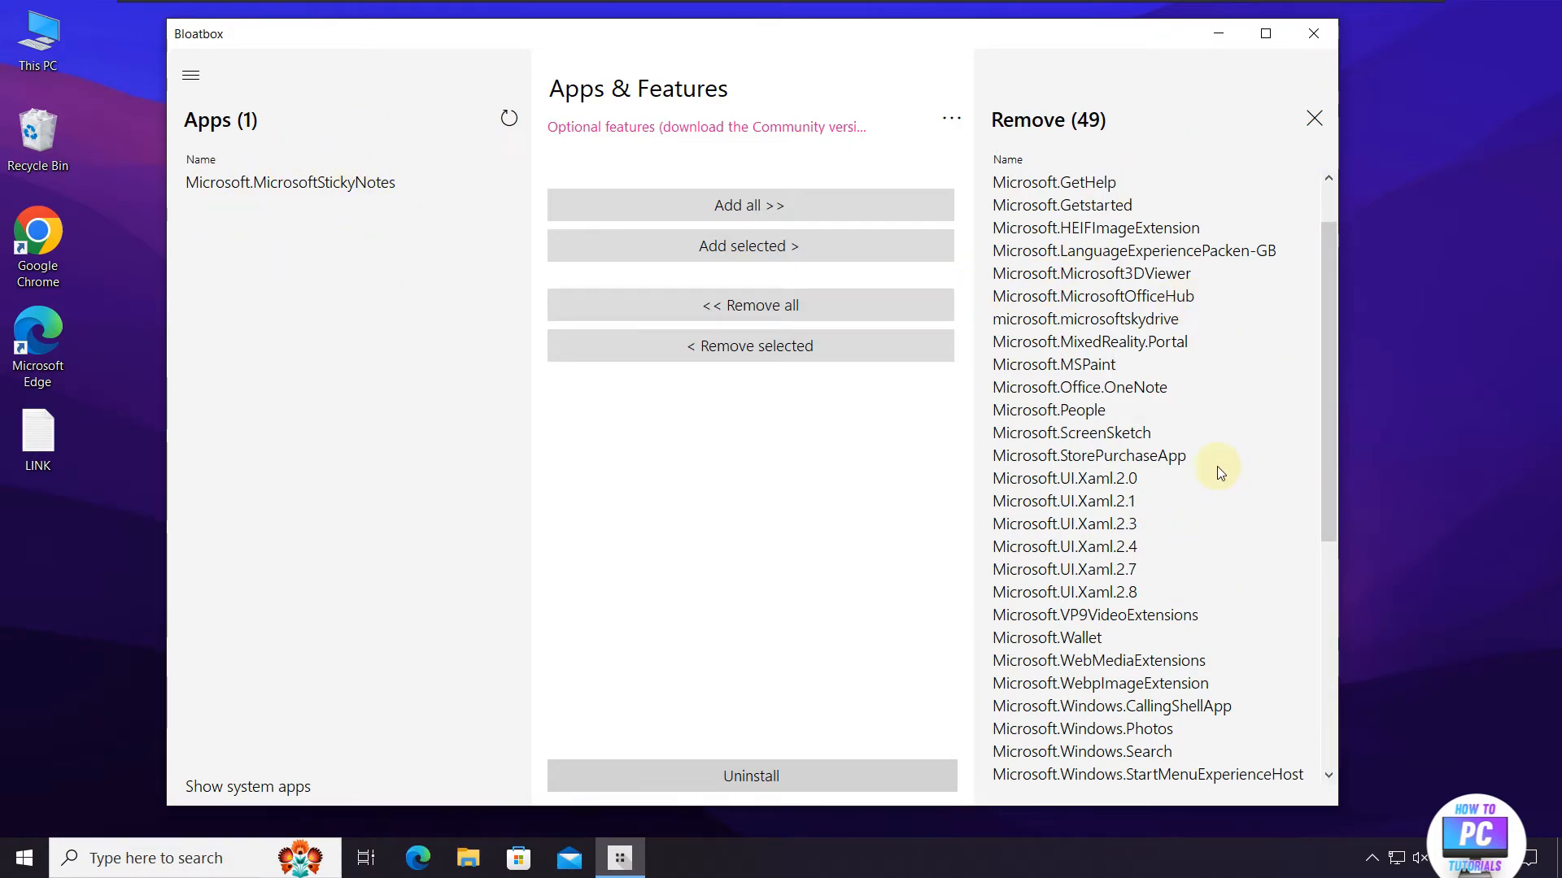
Step: Take Microsoft.MSPaint off the removal list so that it is kept
{"action": "scroll", "coordinate": [1207, 364], "scroll_direction": "up", "scroll_amount": 2}
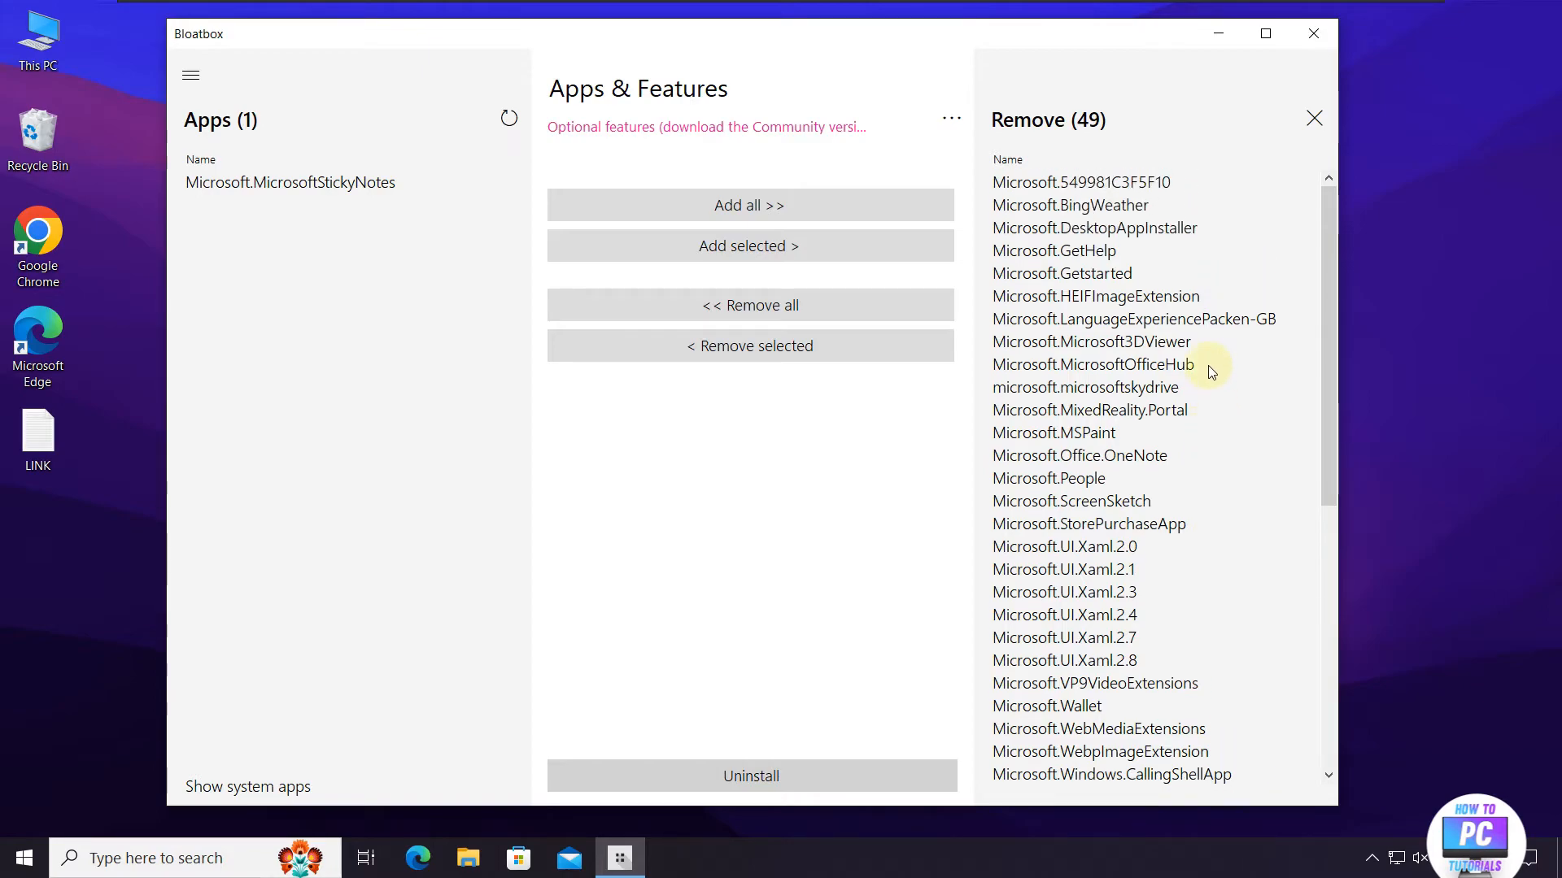
{"action": "scroll", "coordinate": [1208, 364], "scroll_direction": "down", "scroll_amount": 5}
{"action": "scroll", "coordinate": [1214, 517], "scroll_direction": "down", "scroll_amount": 1}
{"action": "scroll", "coordinate": [1214, 516], "scroll_direction": "up", "scroll_amount": 7}
{"action": "left_click", "coordinate": [1102, 436]}
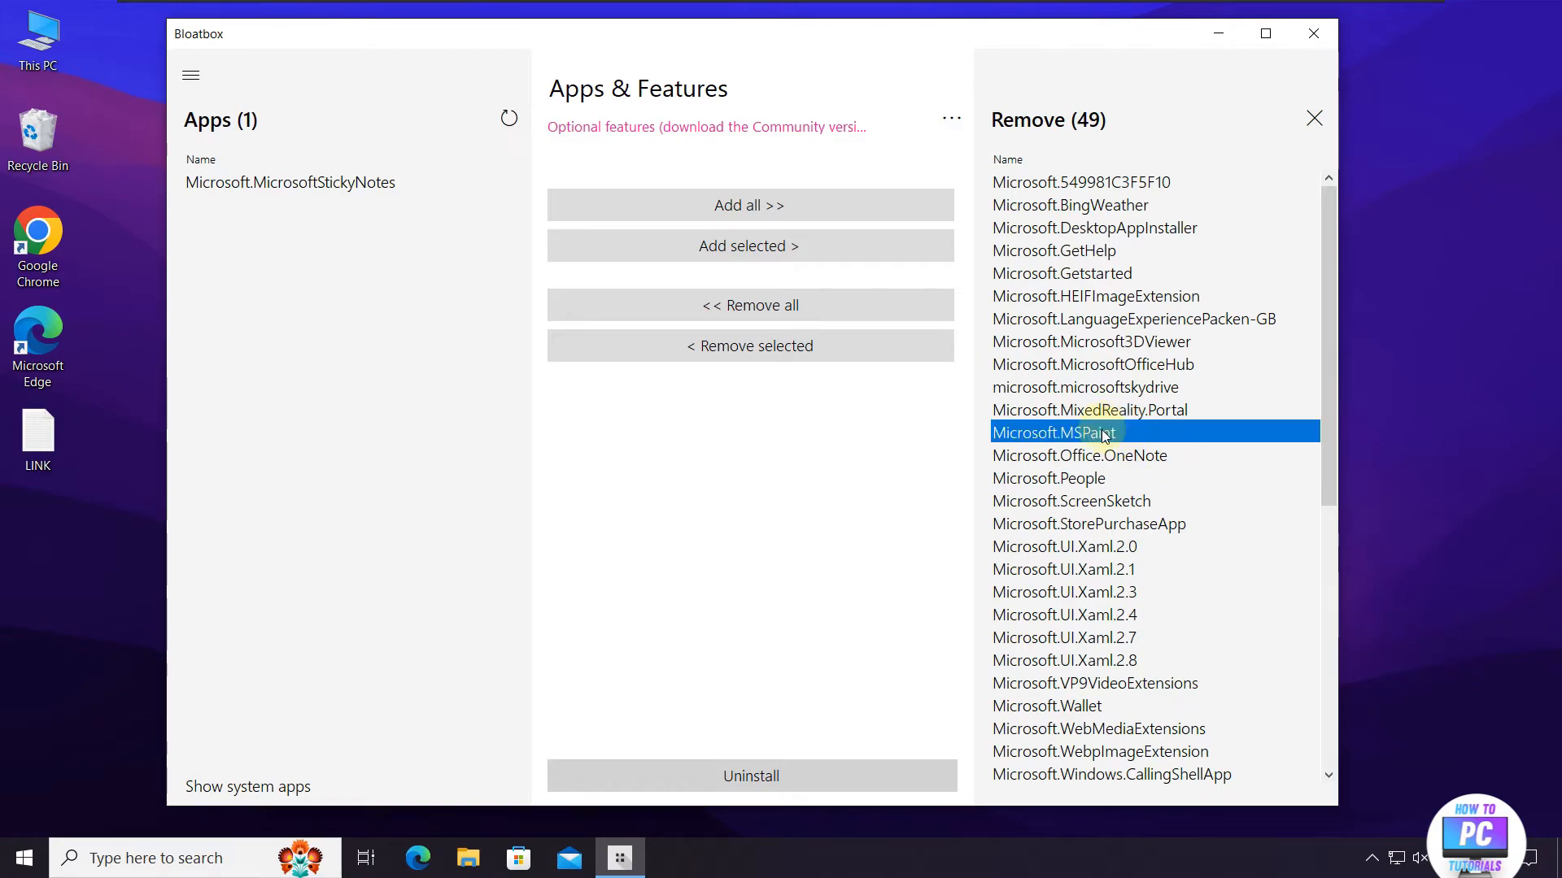
{"action": "left_click", "coordinate": [801, 350]}
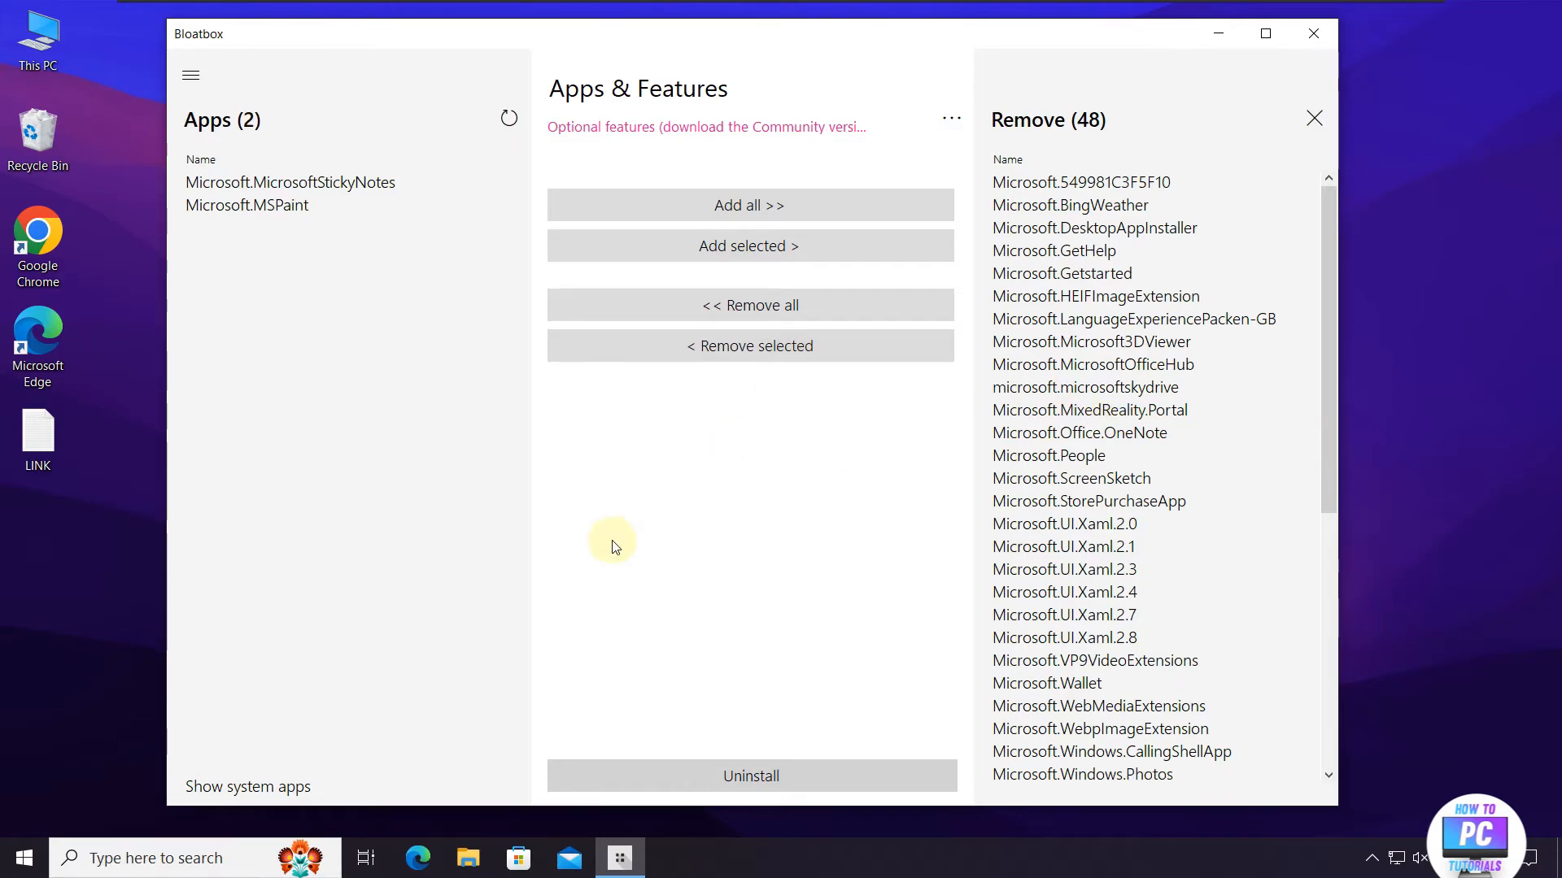
Step: Move Microsoft.Windows.Photos from the removal list back to the apps list
{"action": "left_click_drag", "start_coordinate": [1322, 386], "coordinate": [1290, 544]}
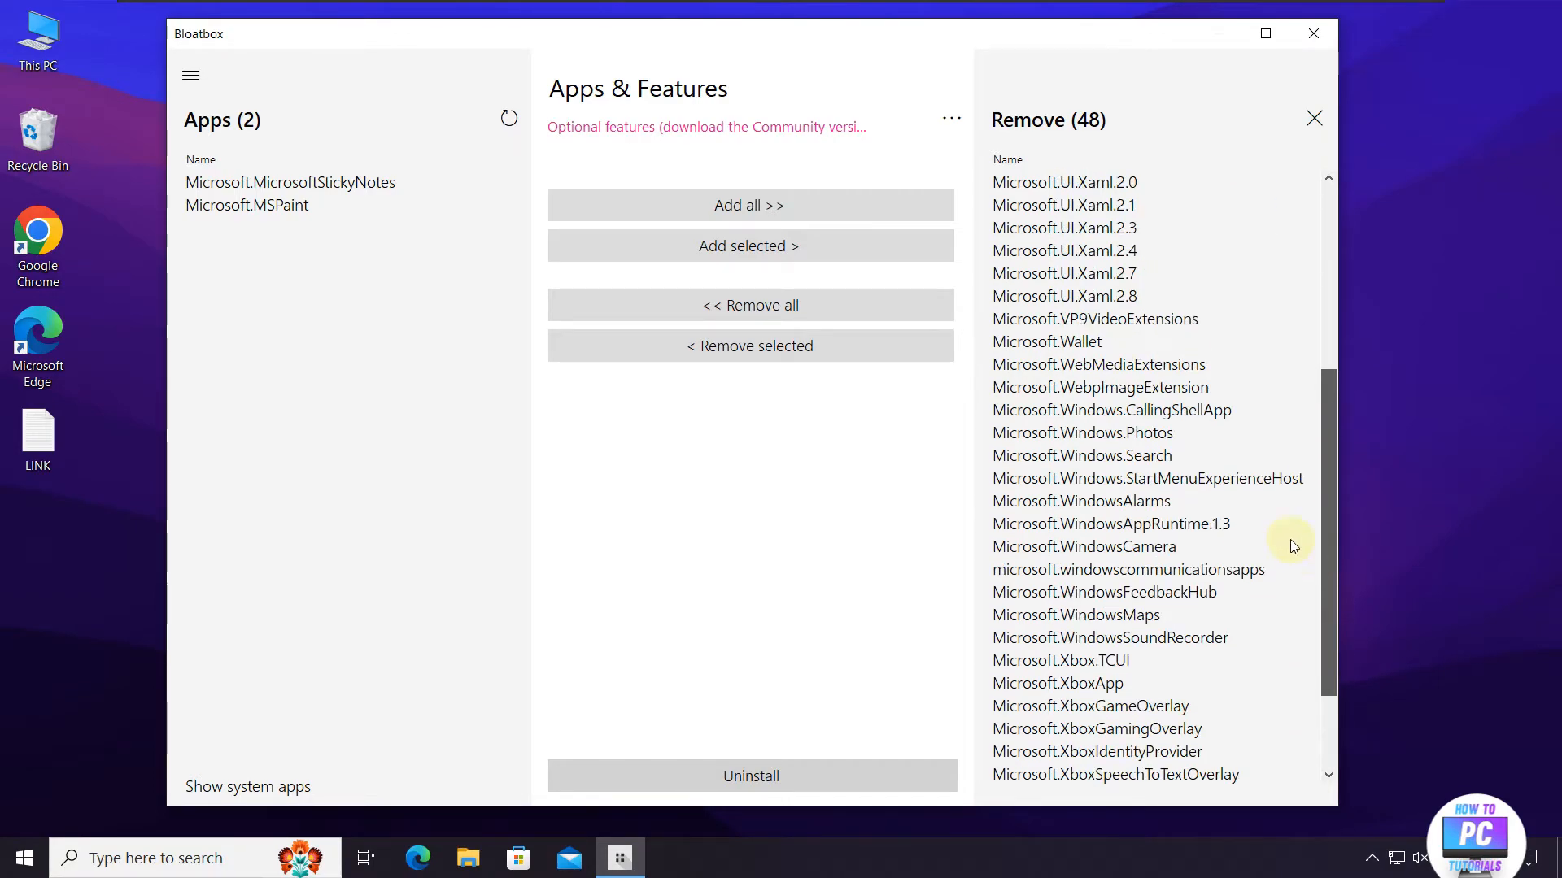
{"action": "left_click", "coordinate": [1135, 435]}
{"action": "left_click", "coordinate": [770, 346]}
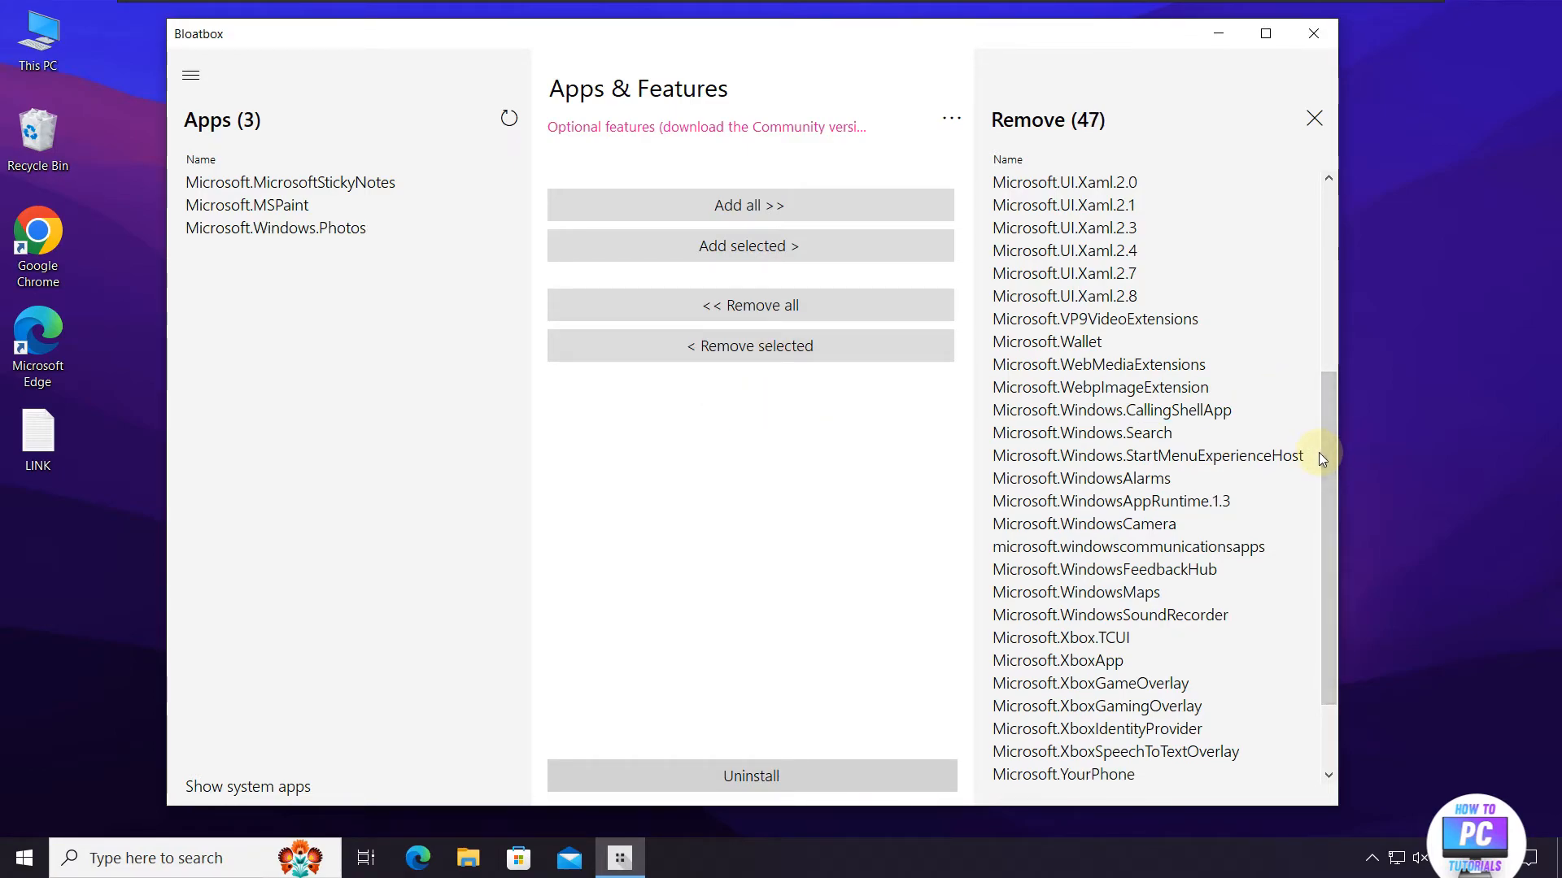
Step: Review the removal list, uninstall all the apps remaining in it and close the results report
{"action": "left_click_drag", "start_coordinate": [1326, 506], "coordinate": [1307, 303]}
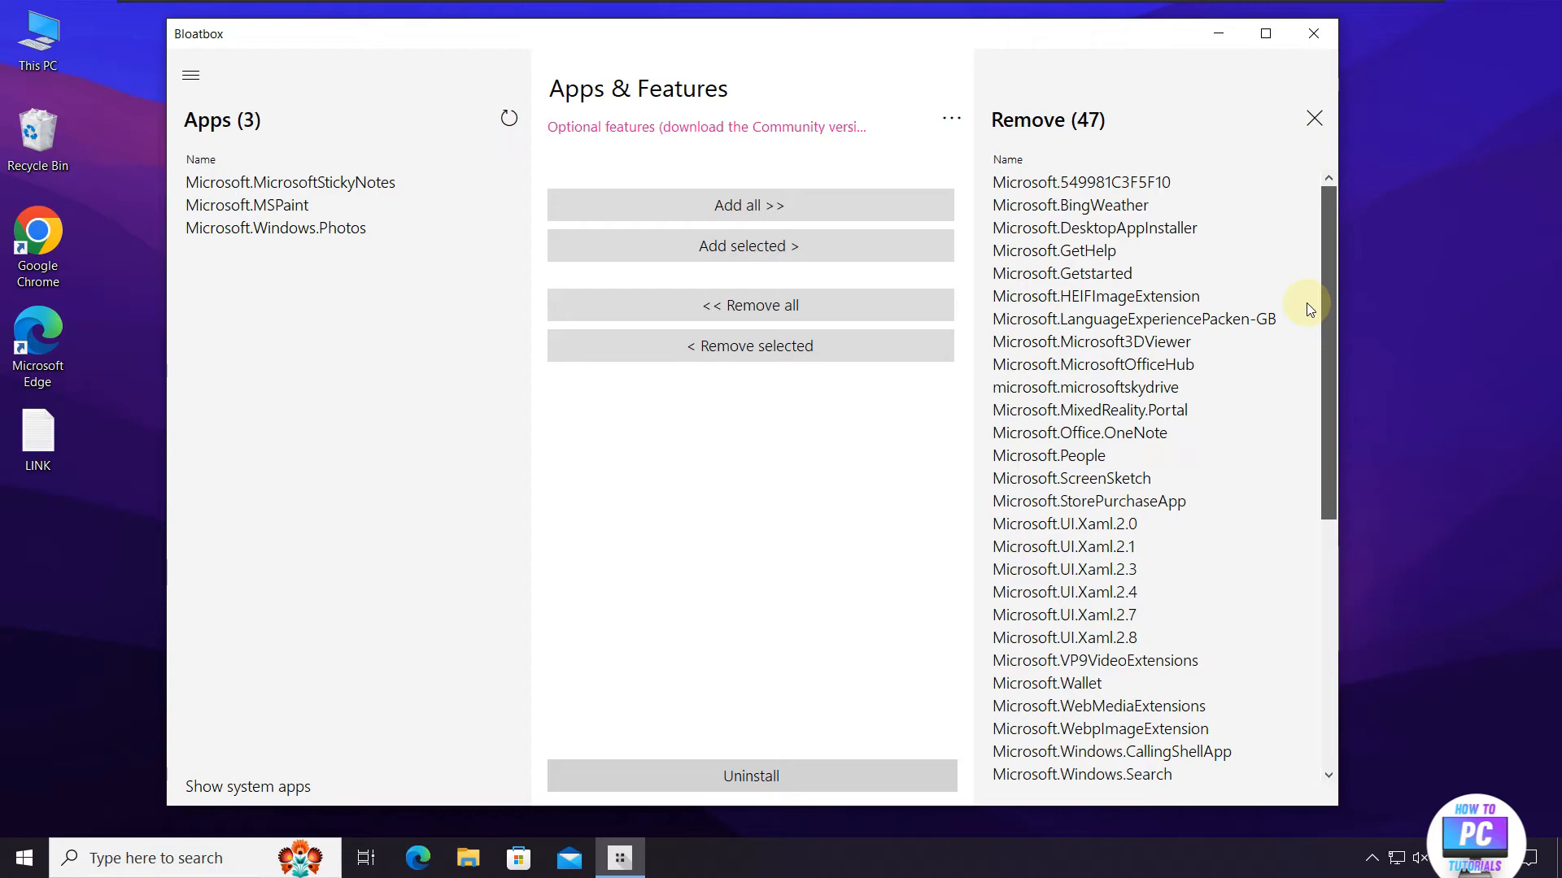
{"action": "left_click_drag", "start_coordinate": [1307, 308], "coordinate": [1315, 656]}
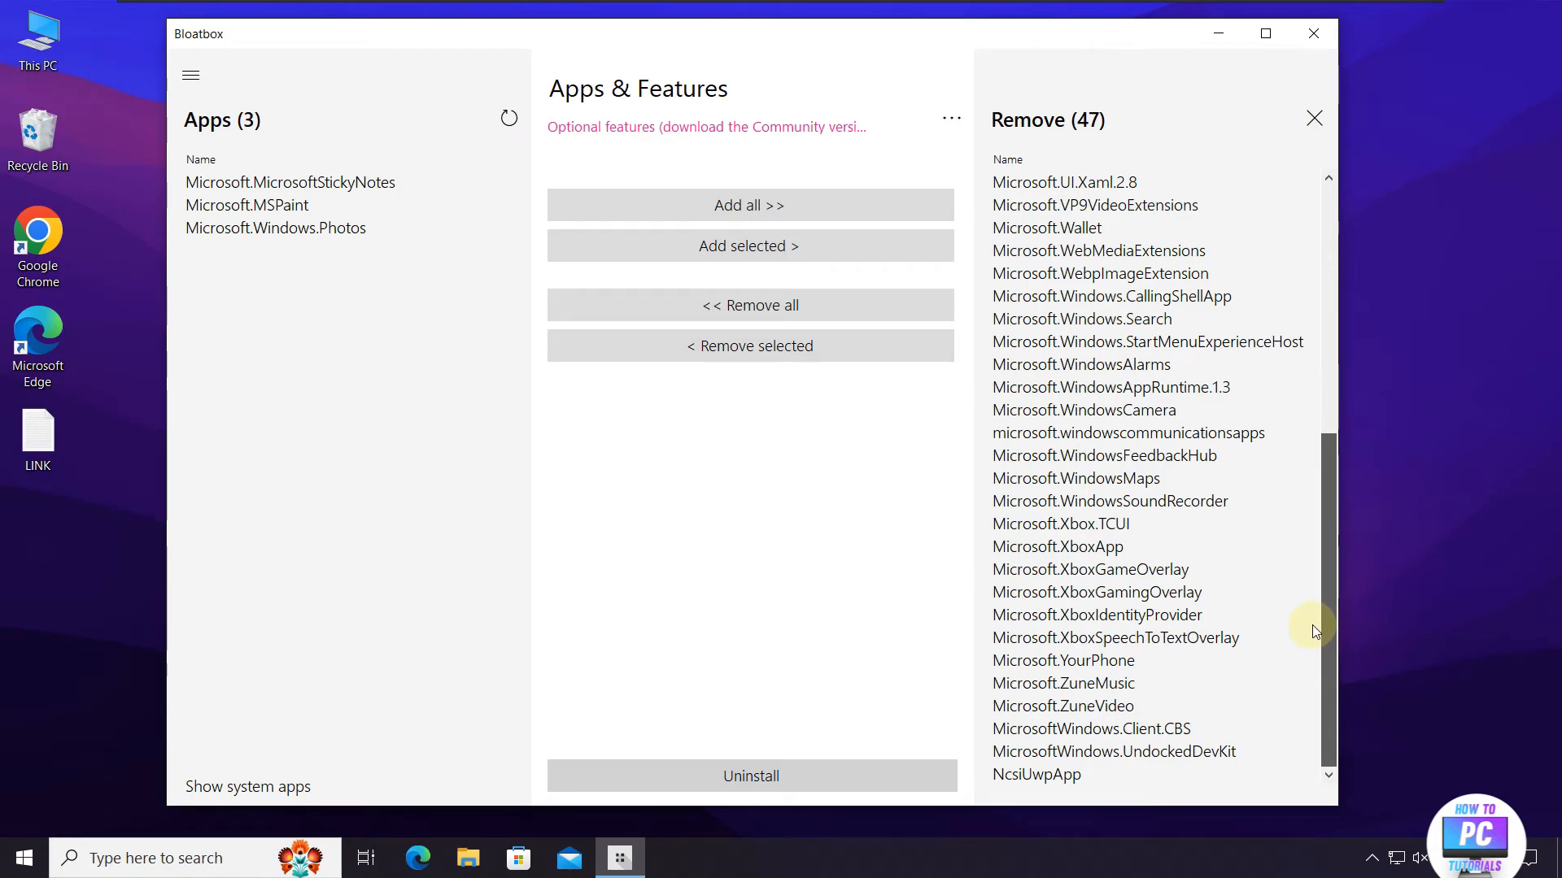
{"action": "scroll", "coordinate": [1316, 545], "scroll_direction": "up", "scroll_amount": 1}
{"action": "scroll", "coordinate": [1316, 537], "scroll_direction": "up", "scroll_amount": 1}
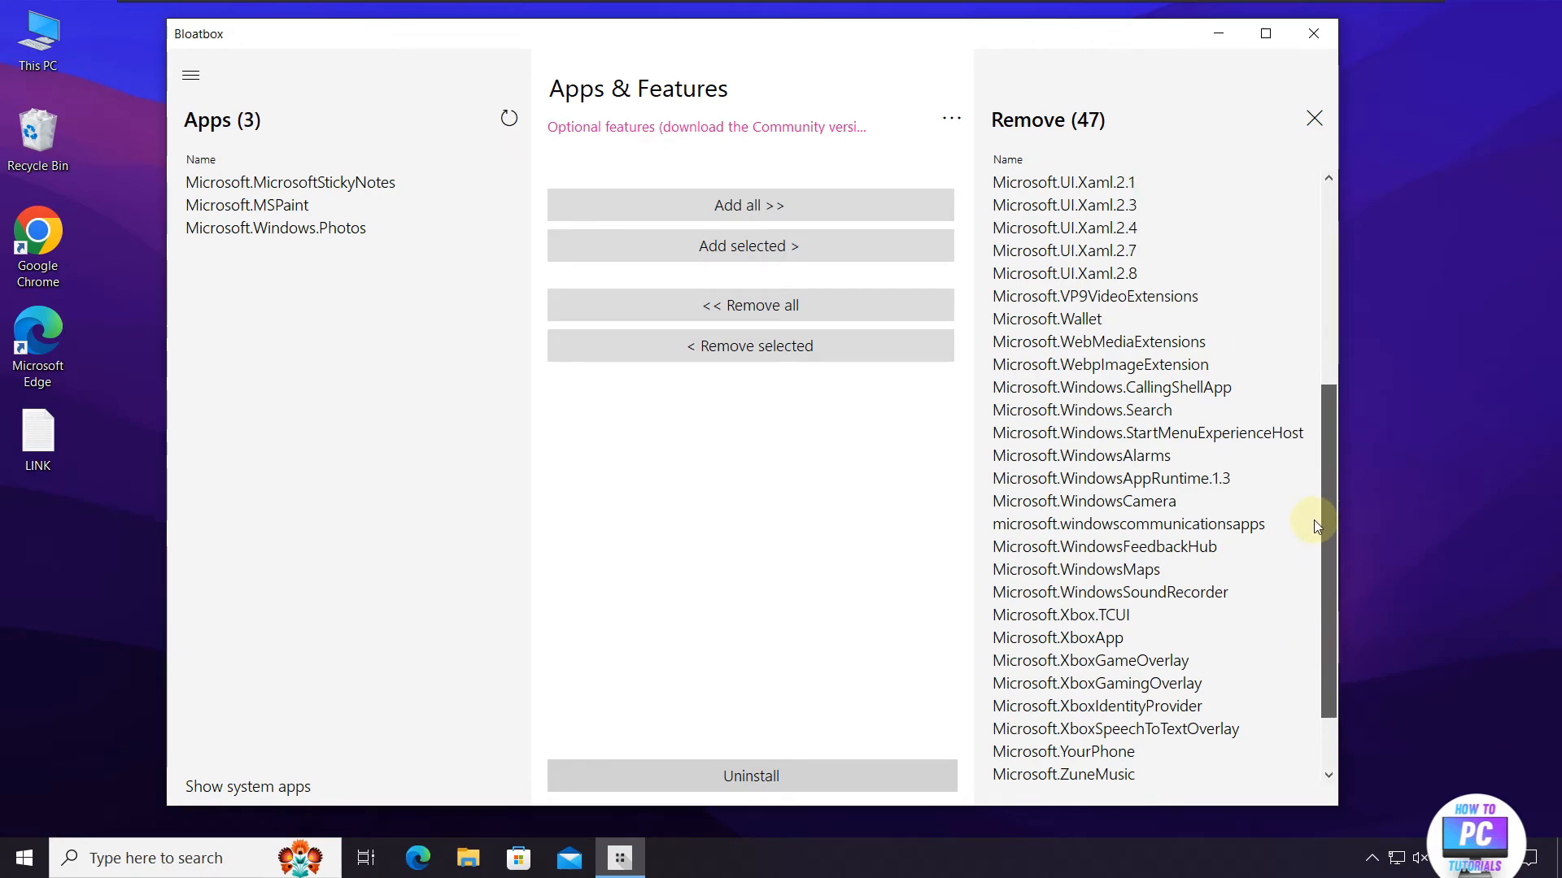
{"action": "left_click_drag", "start_coordinate": [1315, 520], "coordinate": [1248, 202]}
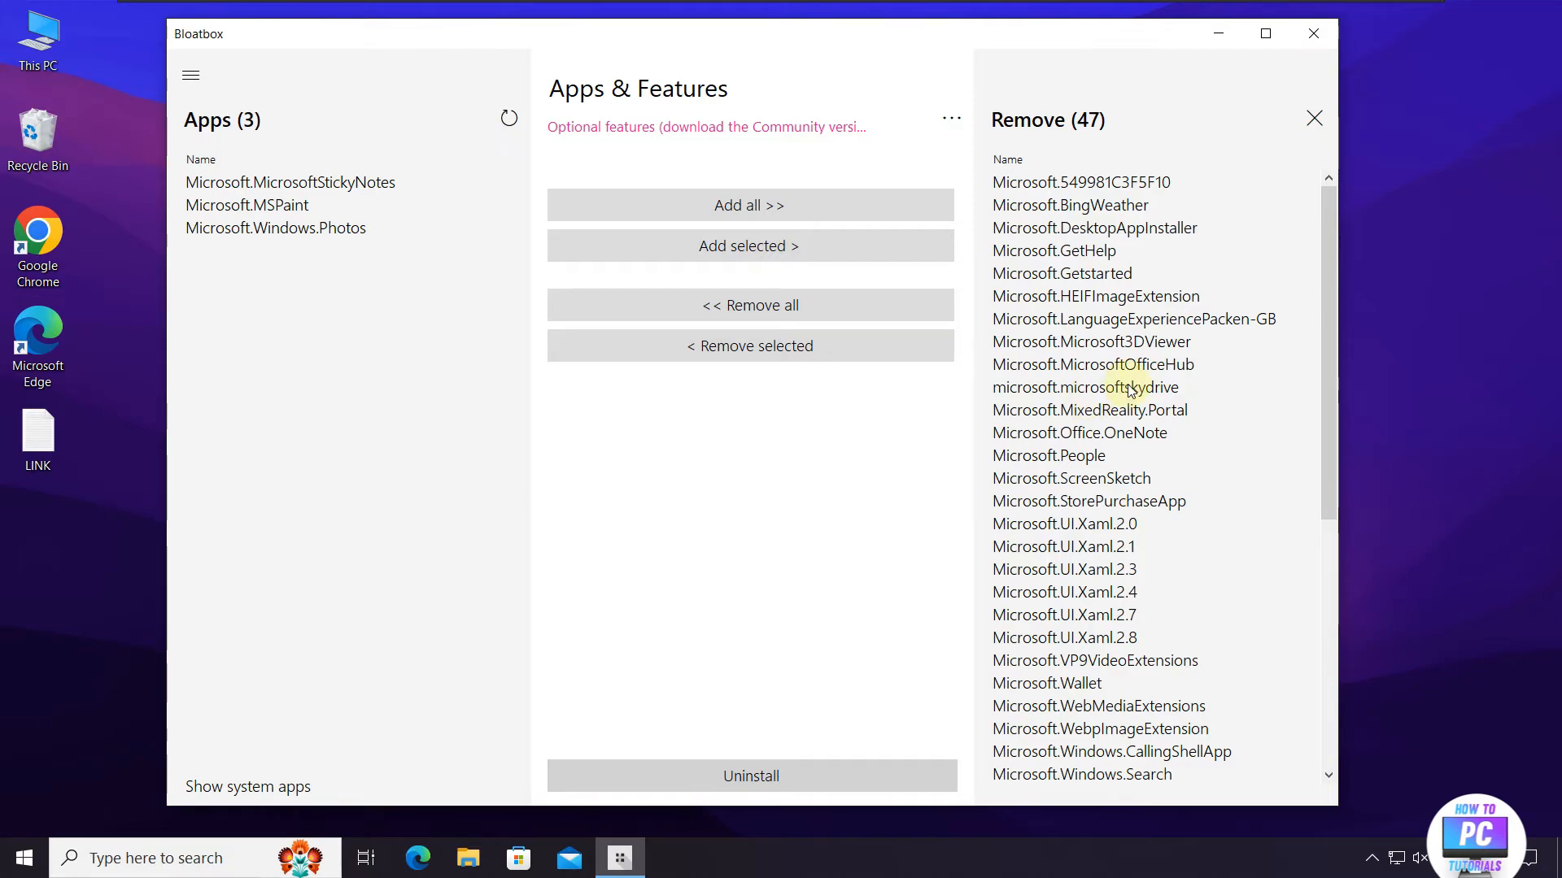
{"action": "left_click", "coordinate": [1114, 205]}
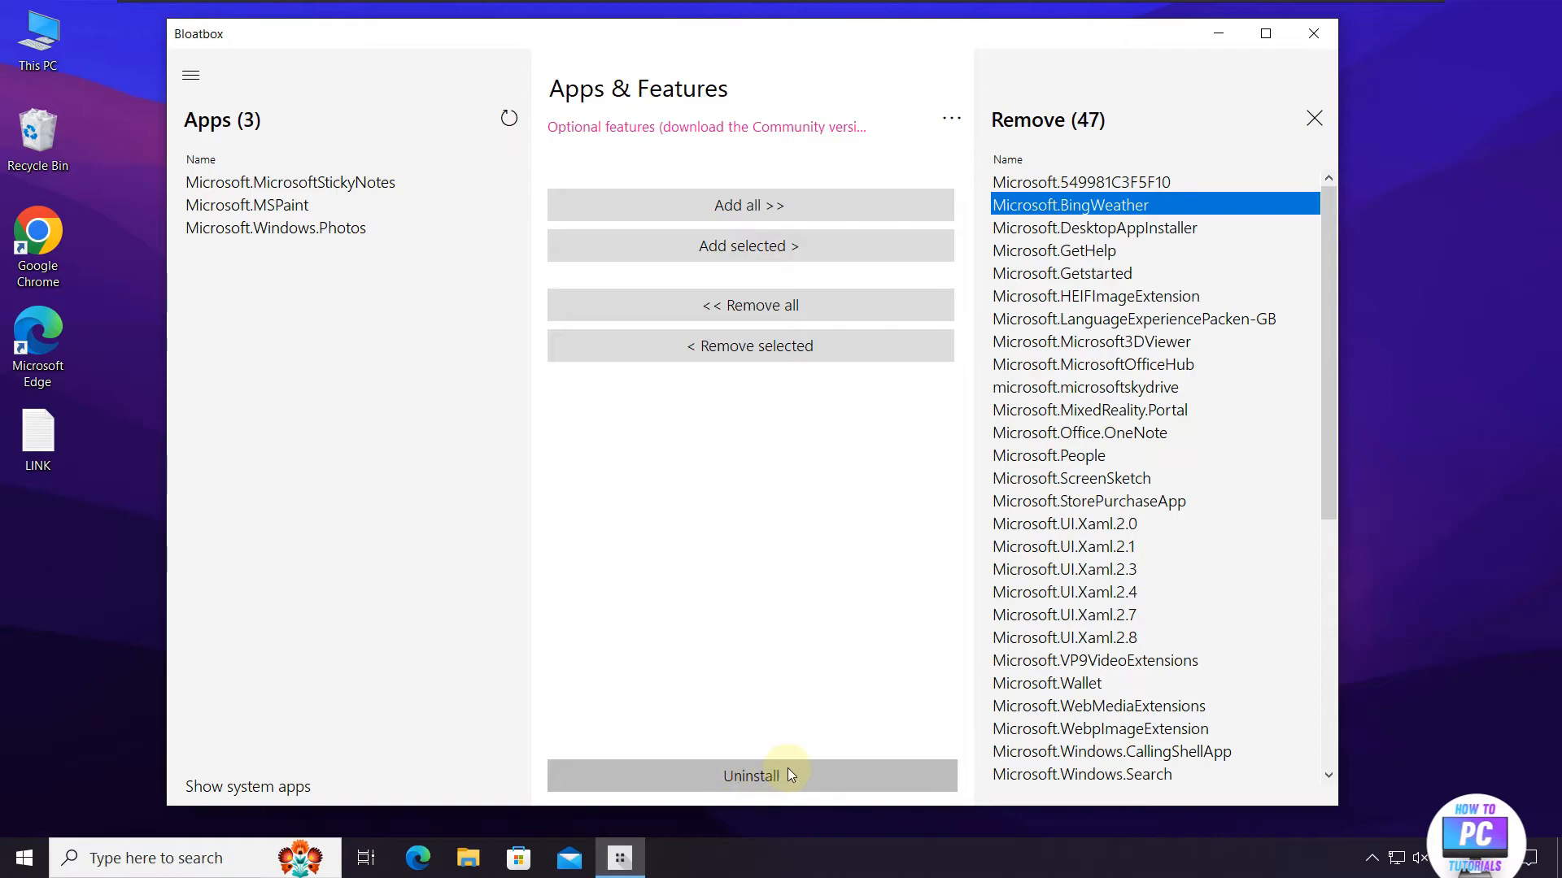
{"action": "left_click", "coordinate": [730, 777]}
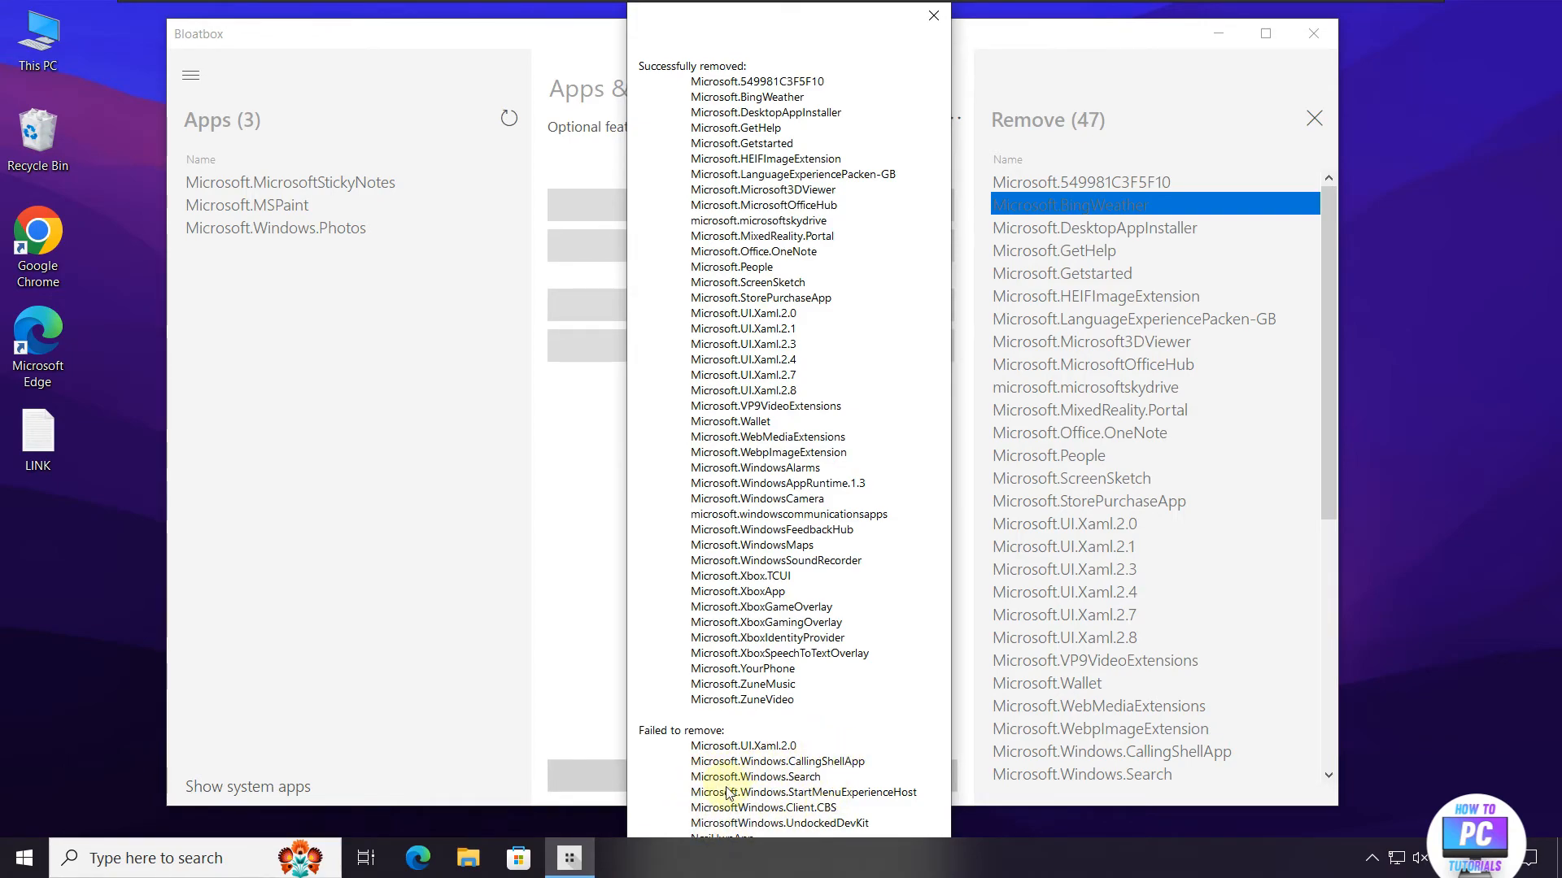
{"action": "left_click", "coordinate": [937, 17]}
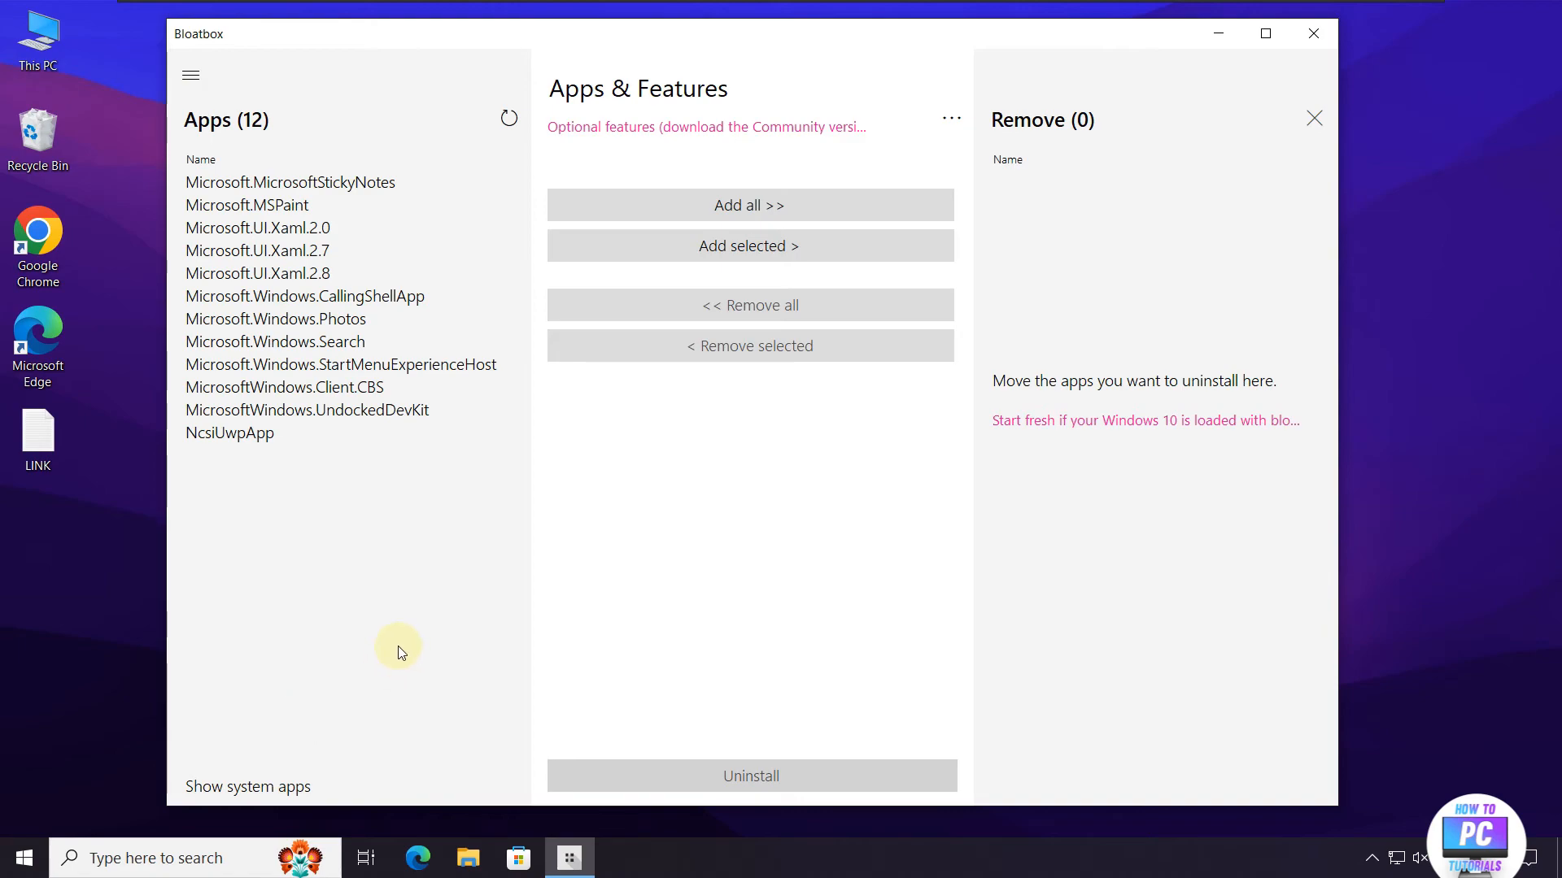
Step: Show the system apps, accept the disclaimer and look through the expanded apps list
{"action": "left_click", "coordinate": [278, 788]}
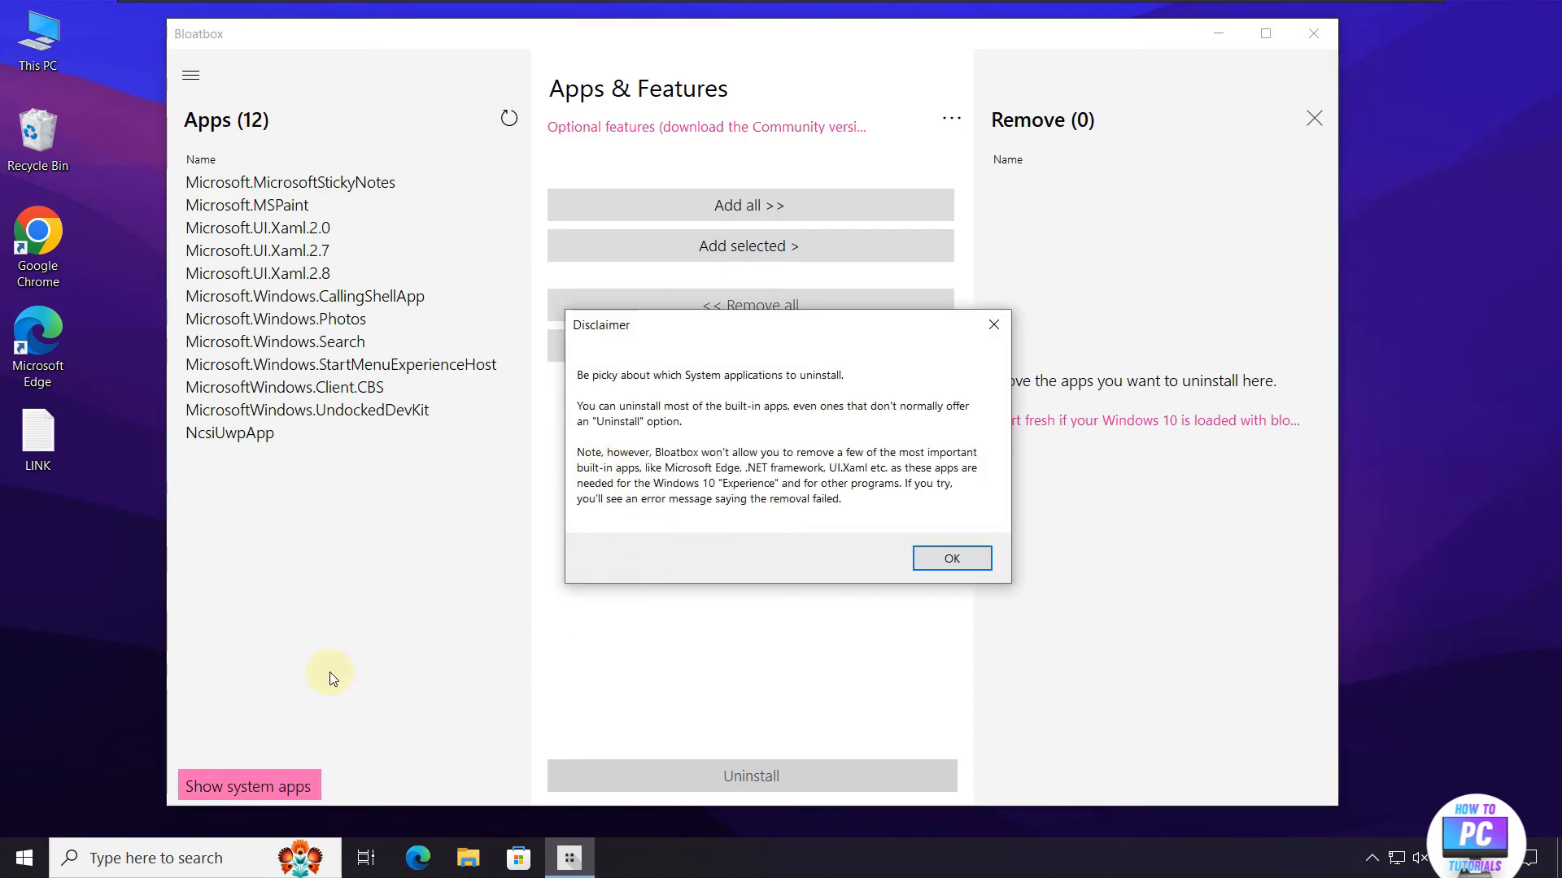
{"action": "left_click", "coordinate": [956, 561]}
{"action": "scroll", "coordinate": [327, 452], "scroll_direction": "down", "scroll_amount": 1}
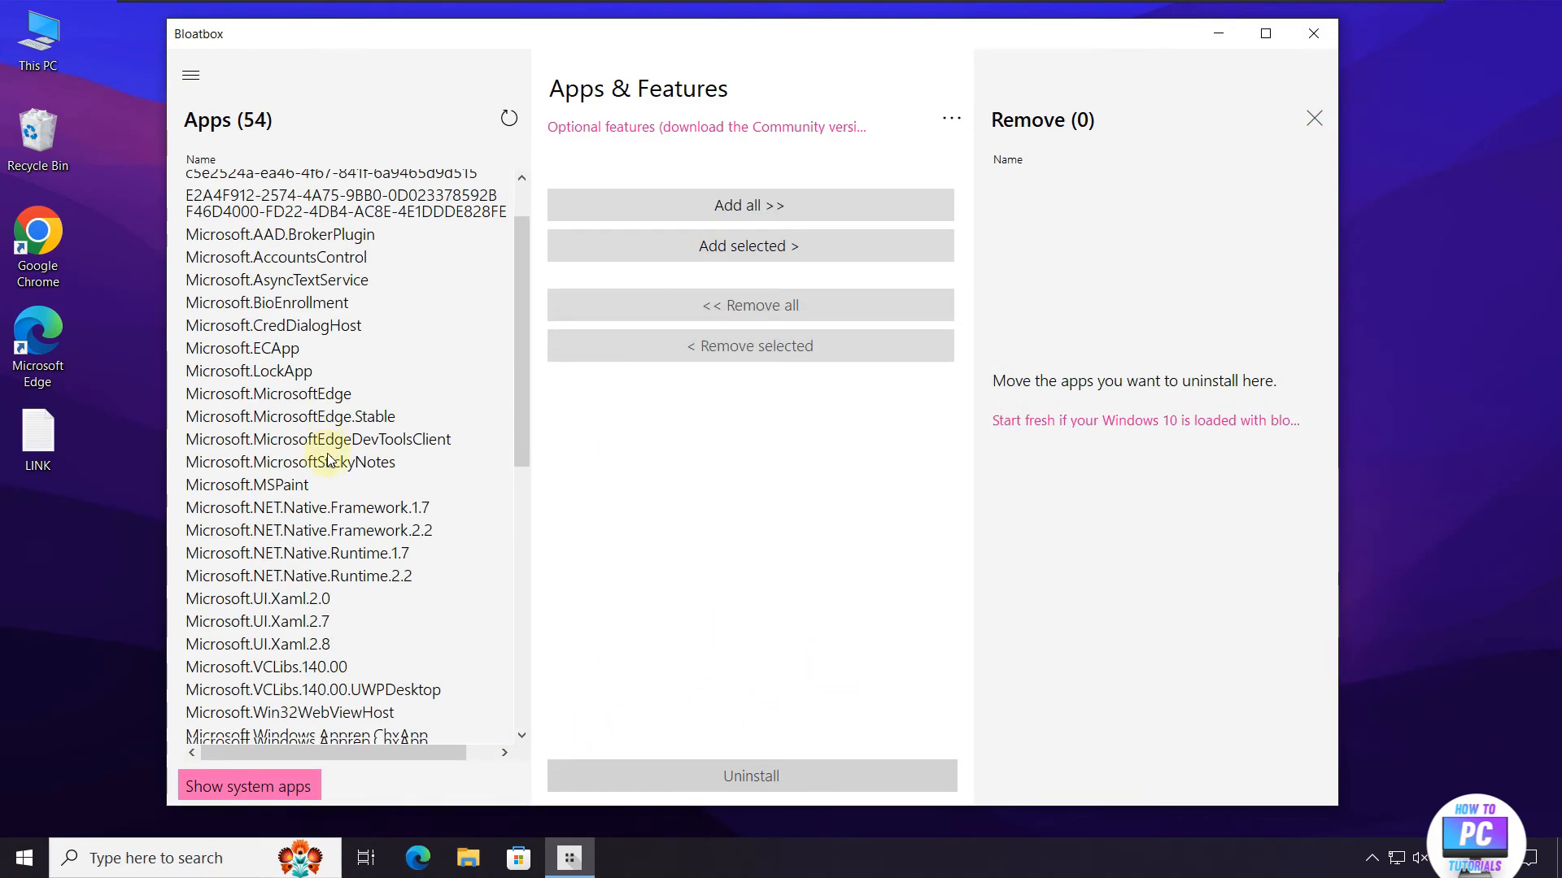
{"action": "scroll", "coordinate": [327, 457], "scroll_direction": "down", "scroll_amount": 10}
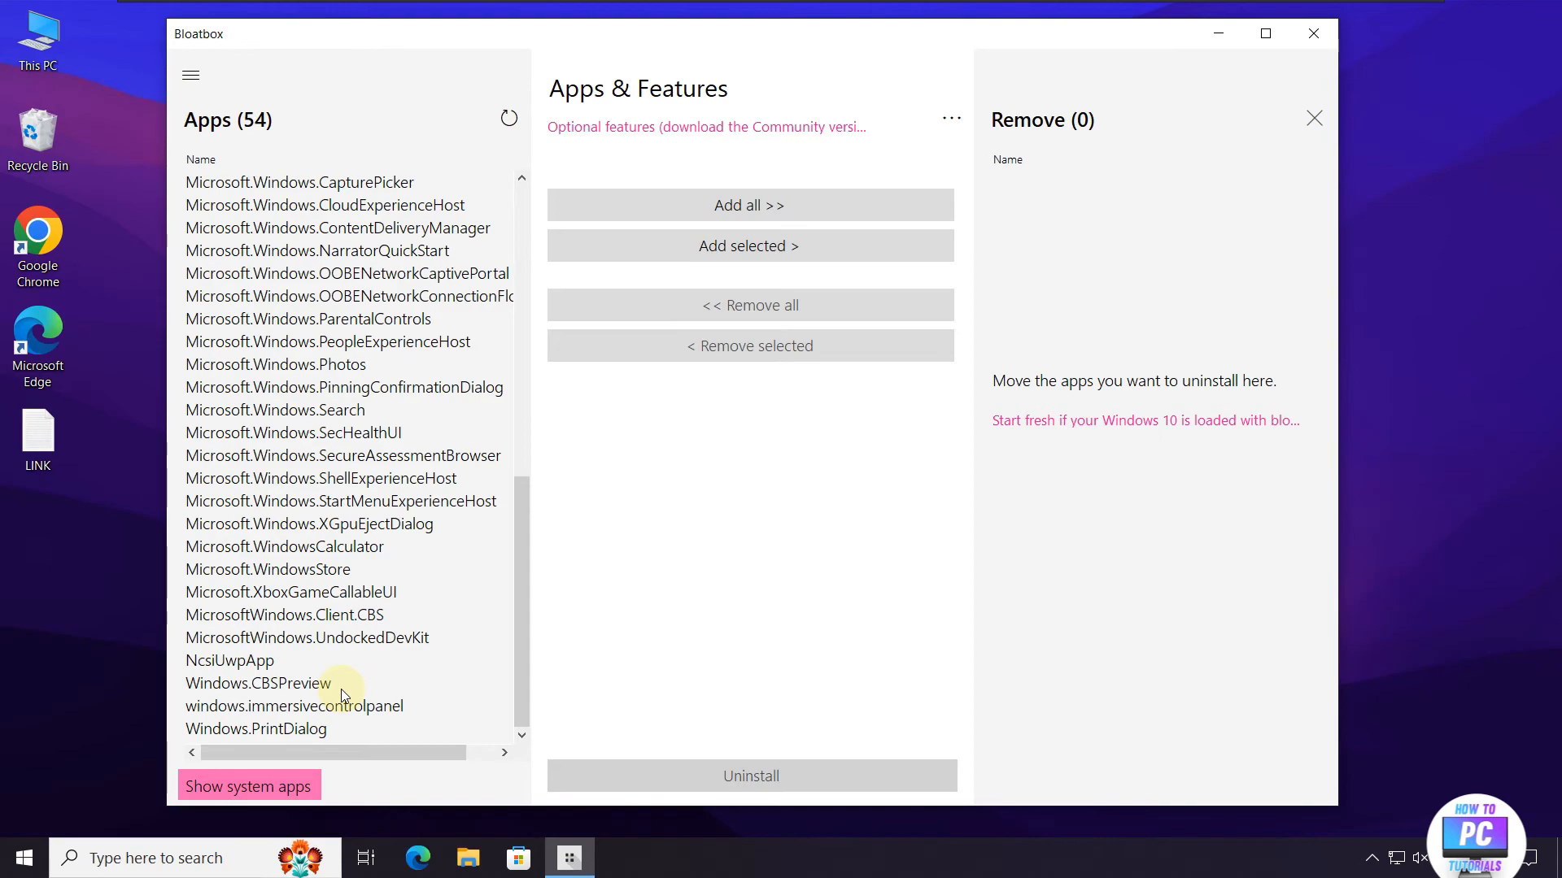
{"action": "scroll", "coordinate": [341, 695], "scroll_direction": "up", "scroll_amount": 10}
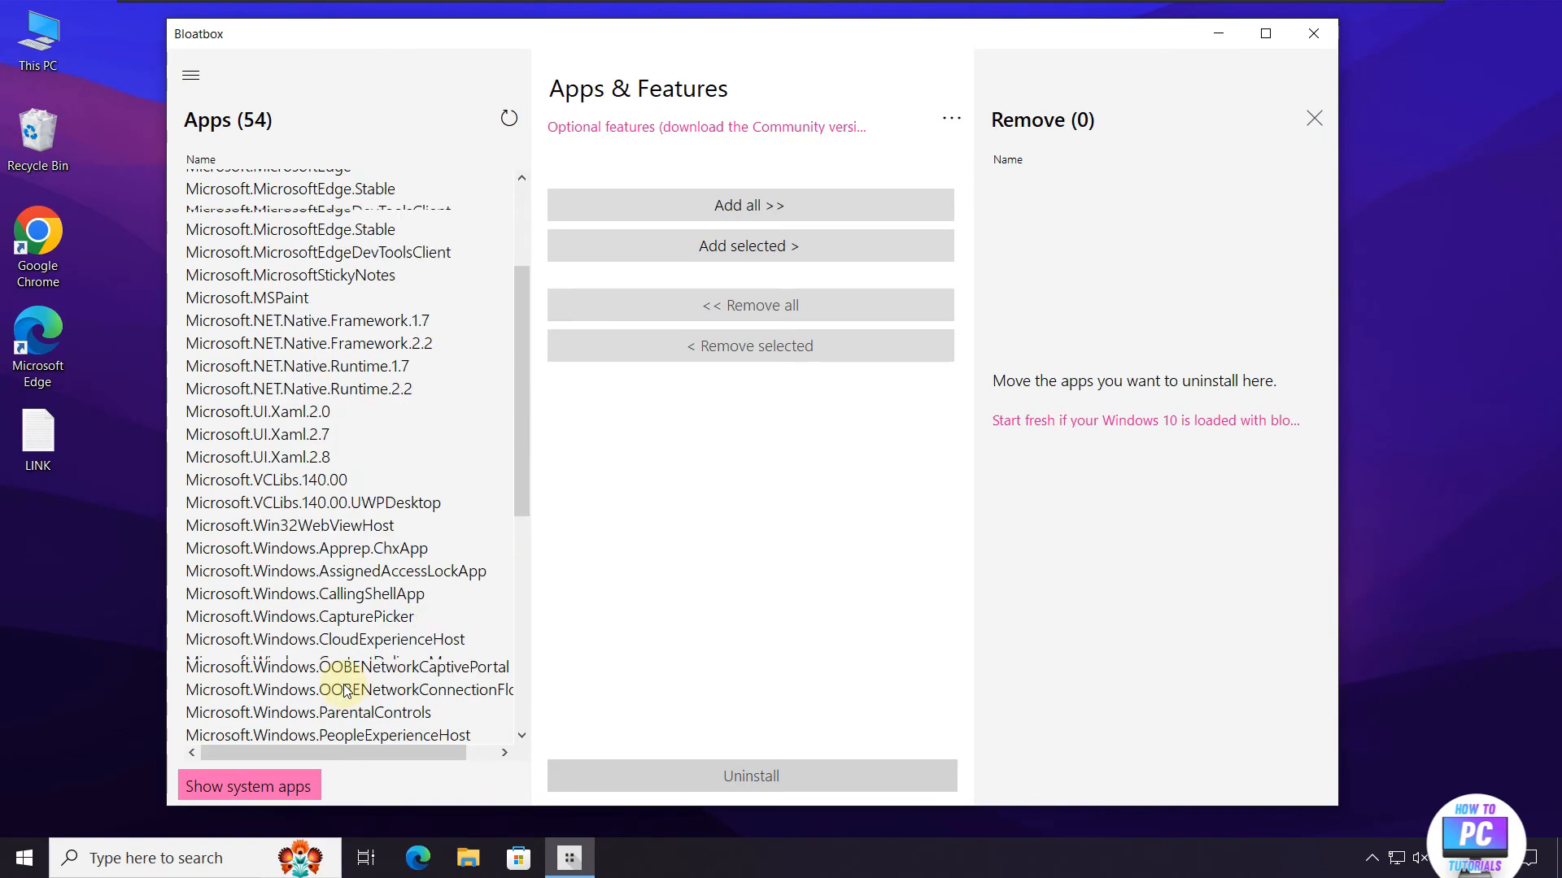